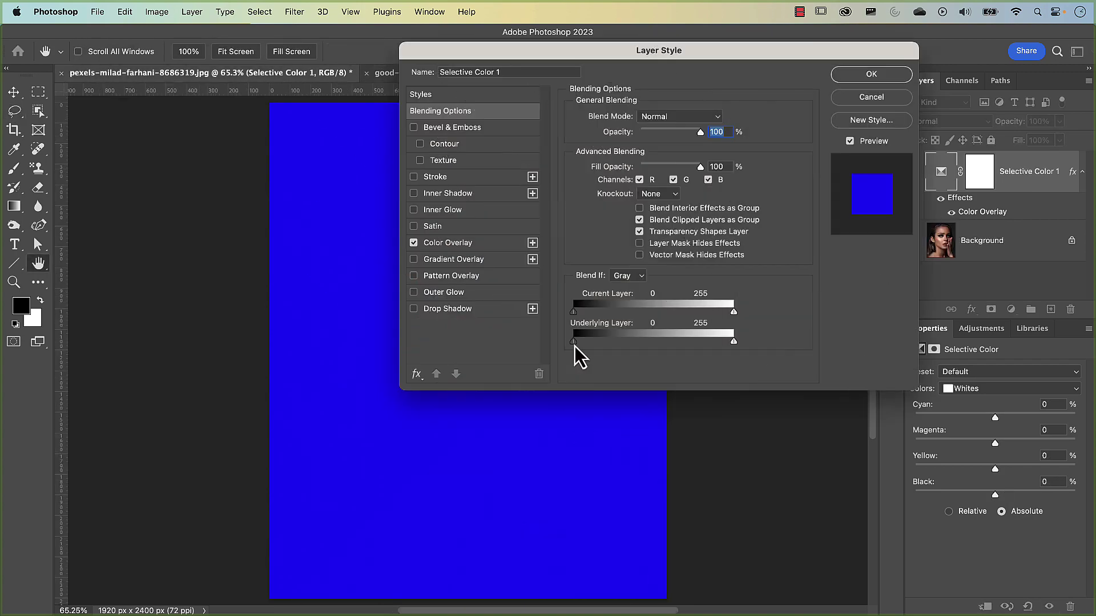
# Raise the Underlying Layer blend threshold so the overlay covers only brighter tones
pyautogui.moveTo(574, 345); pyautogui.dragTo(632, 347)
pyautogui.moveTo(632, 57); pyautogui.dragTo(804, 59)
pyautogui.moveTo(807, 345); pyautogui.dragTo(826, 352)
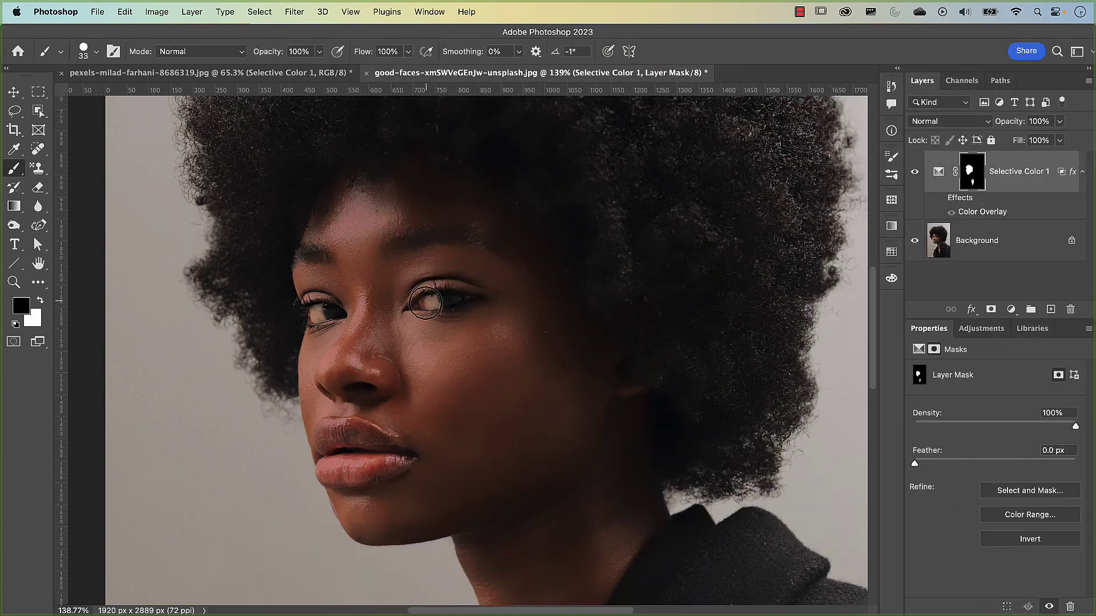
# Paint both eyes into the adjustment mask and fit the whole portrait in the window
pyautogui.moveTo(425, 304)
pyautogui.mouseDown()
pyautogui.moveTo(435, 301)
pyautogui.moveTo(416, 298)
pyautogui.mouseUp()
pyautogui.moveTo(314, 312); pyautogui.dragTo(326, 315)
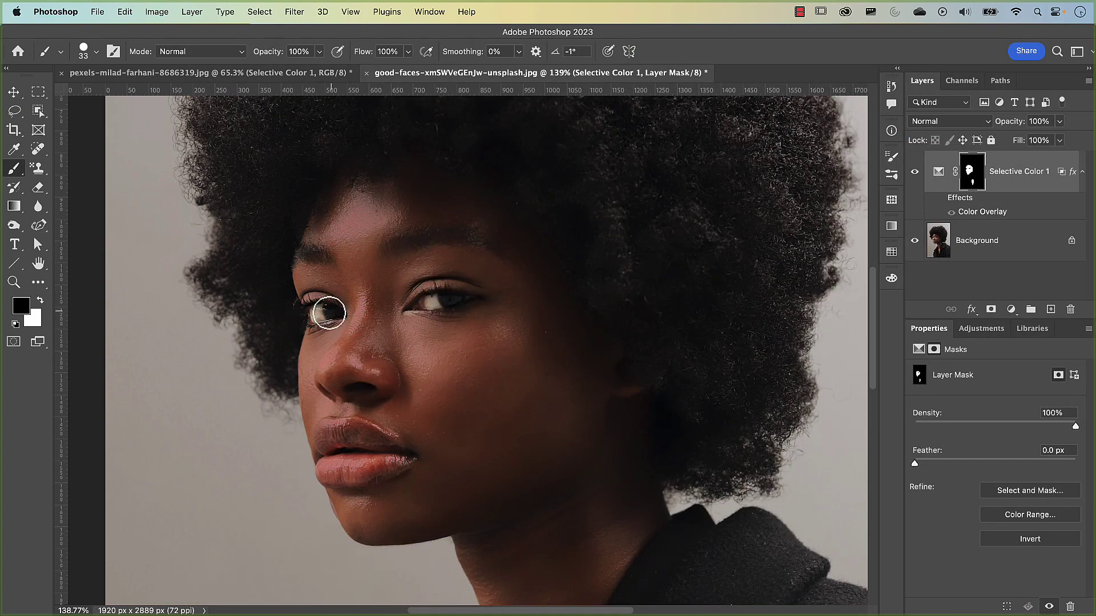
pyautogui.press('super+0')
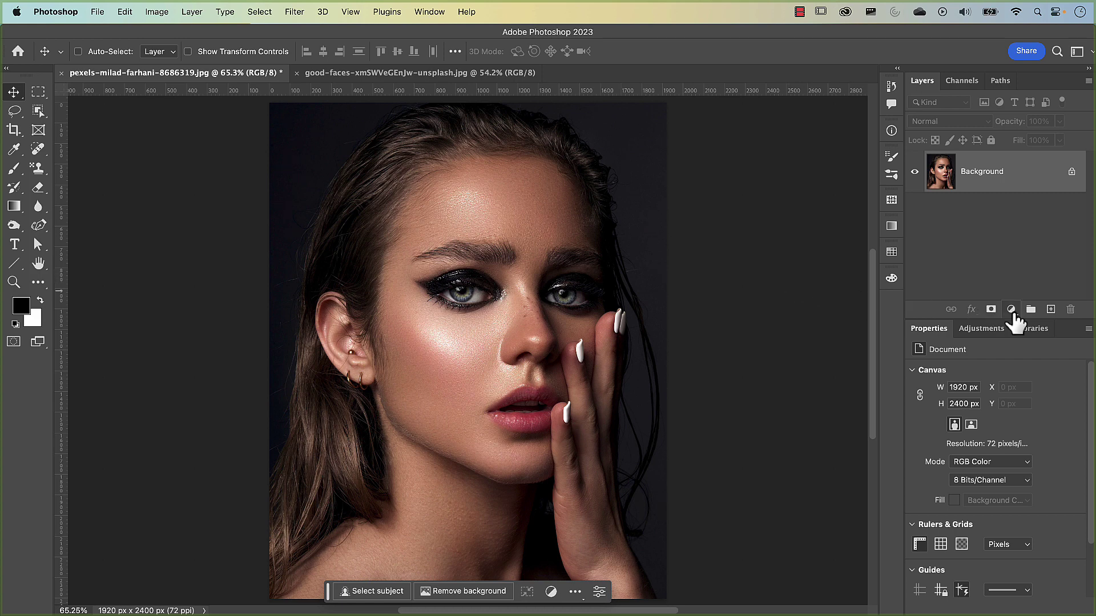
# Create a Selective Color 1 adjustment layer above the Background from the Layers panel
pyautogui.click(1010, 310)
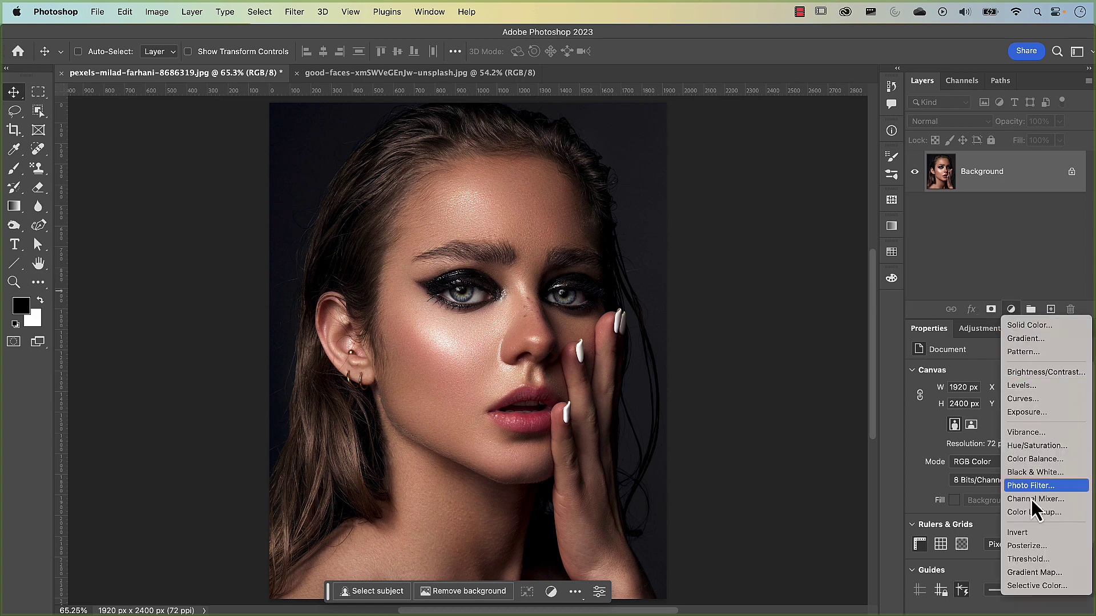
pyautogui.click(1044, 588)
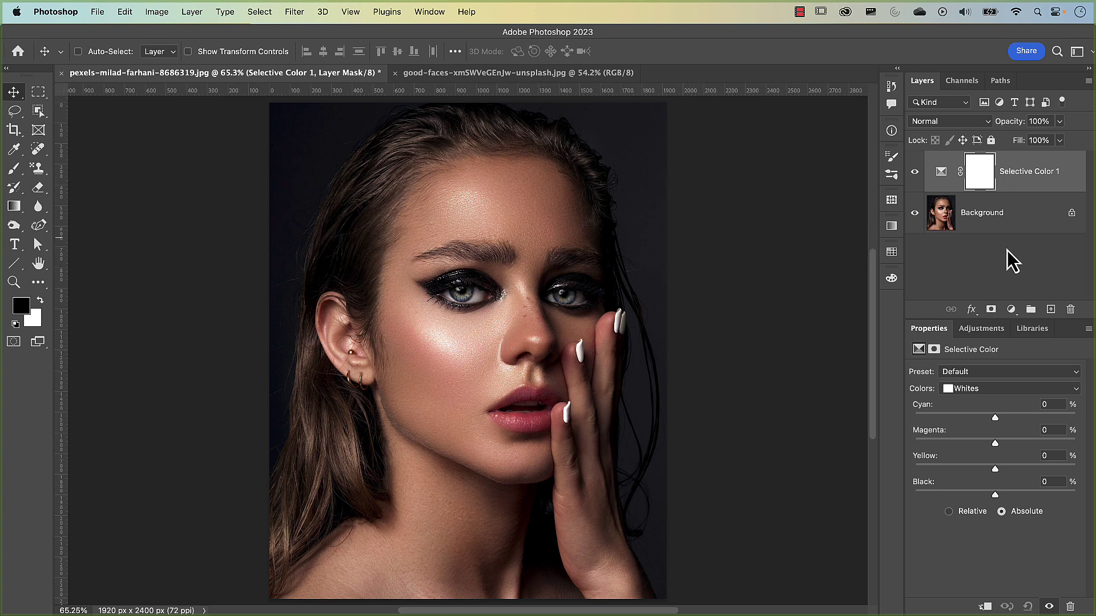
# In Selective Color 1's Layer Style, enable a blue Color Overlay at Normal, 100% opacity
pyautogui.doubleClick(1076, 178)
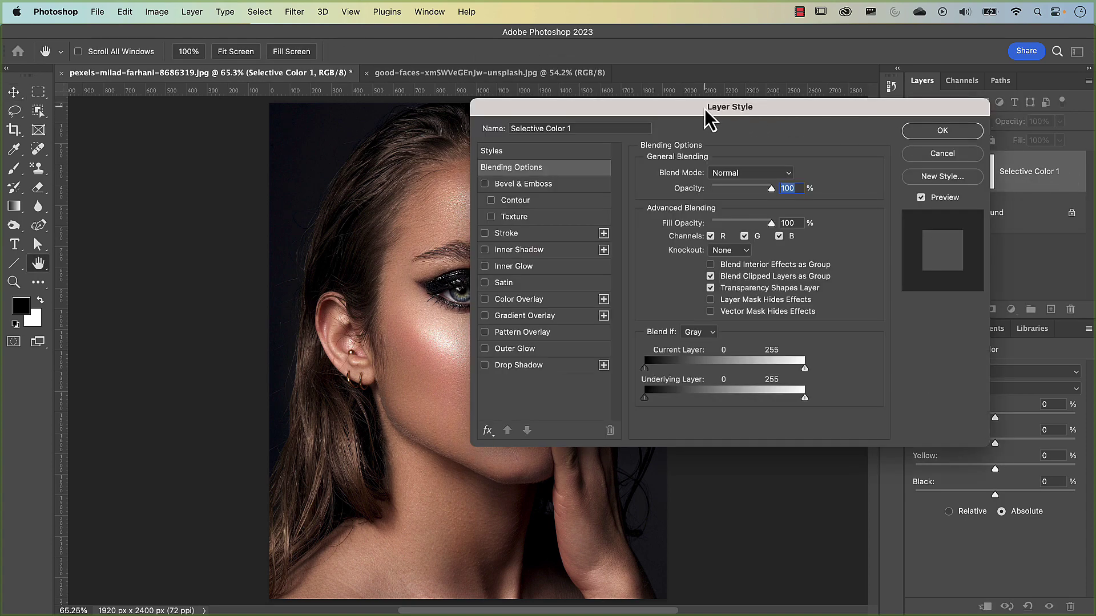
pyautogui.moveTo(747, 112); pyautogui.dragTo(833, 53)
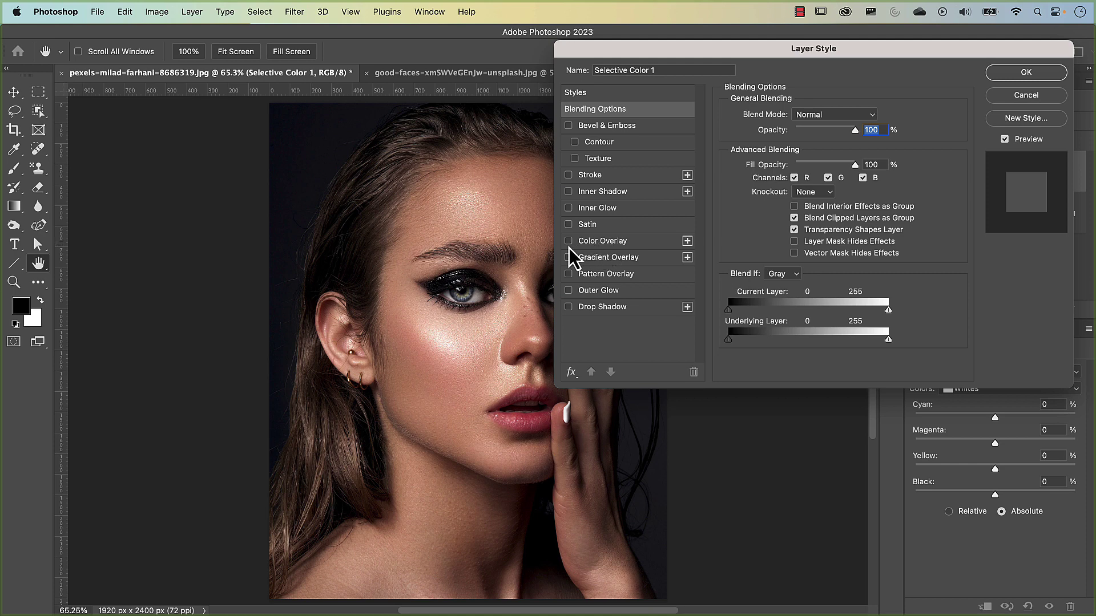
pyautogui.click(616, 241)
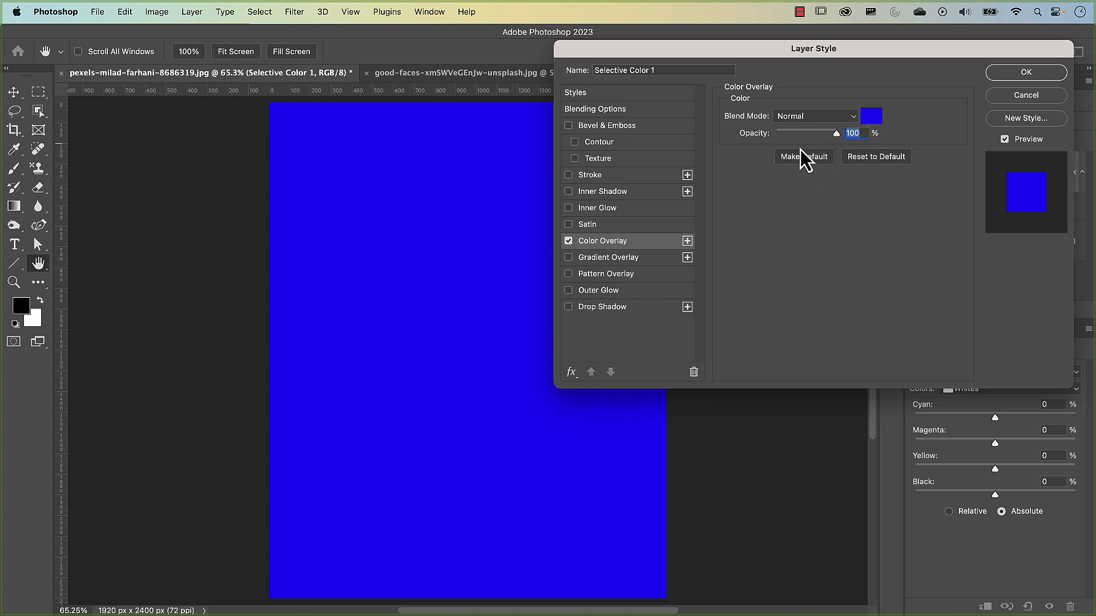
# Keep the Color Overlay on, confirm its colour 1e00ff (R 30, G 0, B 255), then go to Blending Options
pyautogui.click(569, 242)
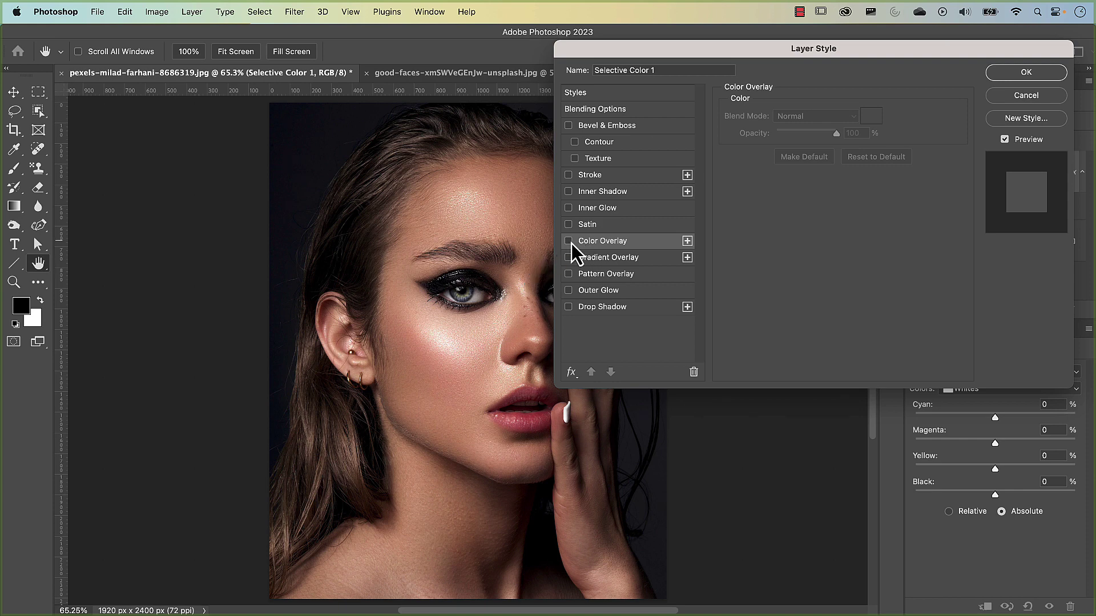
pyautogui.click(597, 242)
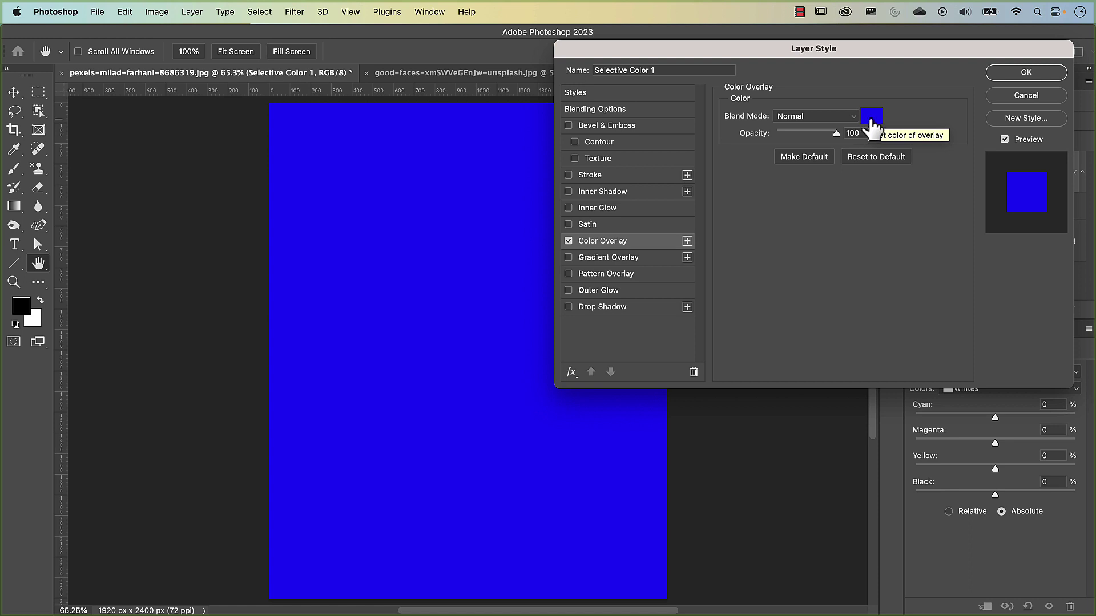
pyautogui.click(867, 120)
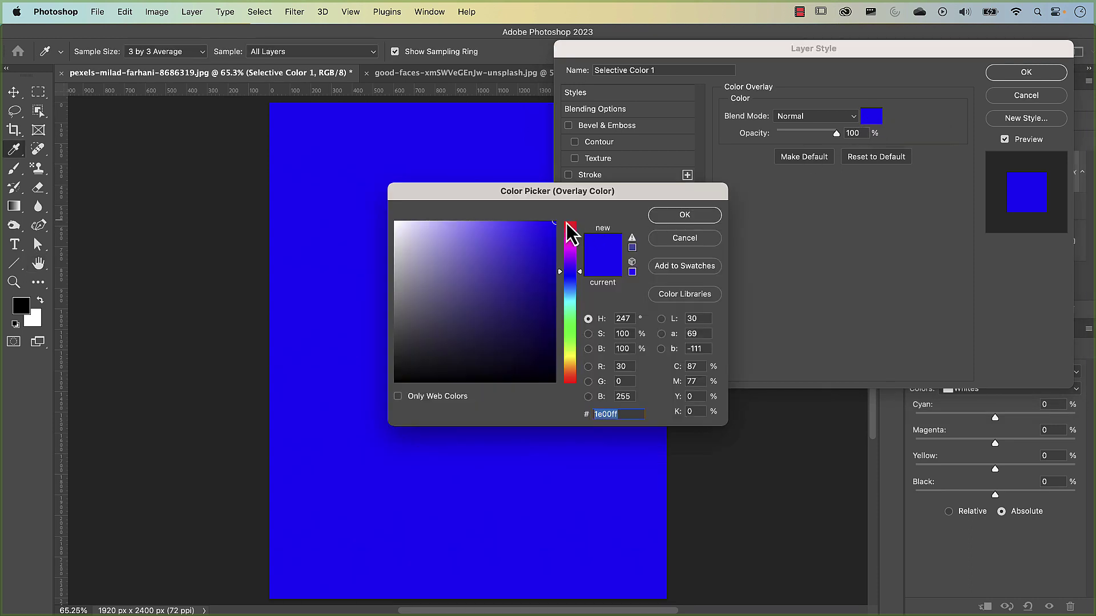
pyautogui.click(689, 219)
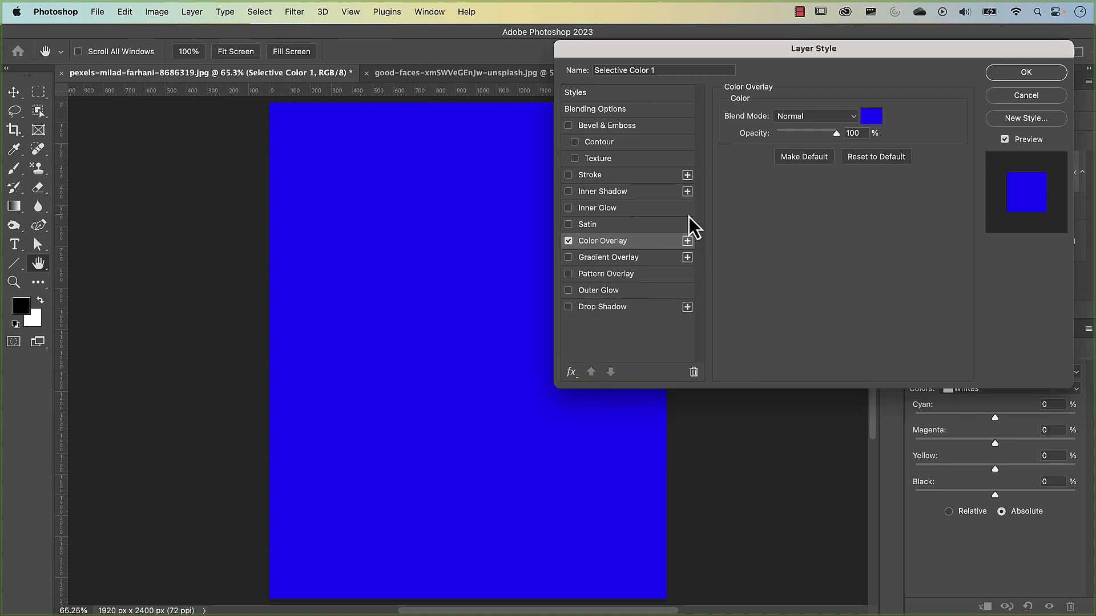
pyautogui.click(587, 111)
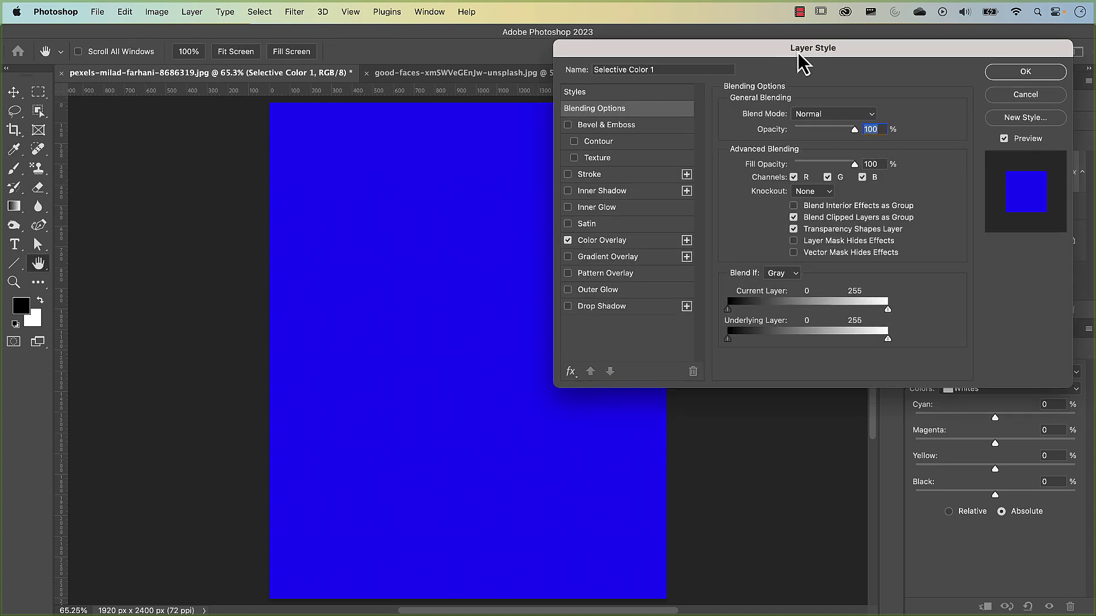
# Set Blend If Underlying Layer to a split 141/183–255 range, limiting blue to bright skin
pyautogui.moveTo(798, 51); pyautogui.dragTo(643, 53)
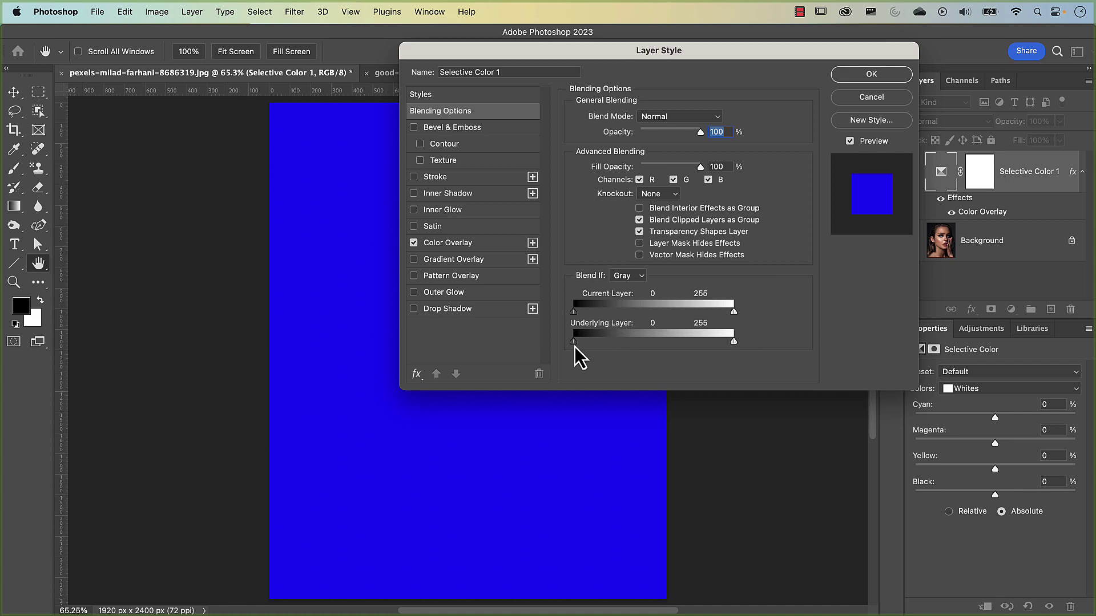
pyautogui.moveTo(574, 347); pyautogui.dragTo(633, 349)
pyautogui.moveTo(634, 56); pyautogui.dragTo(806, 56)
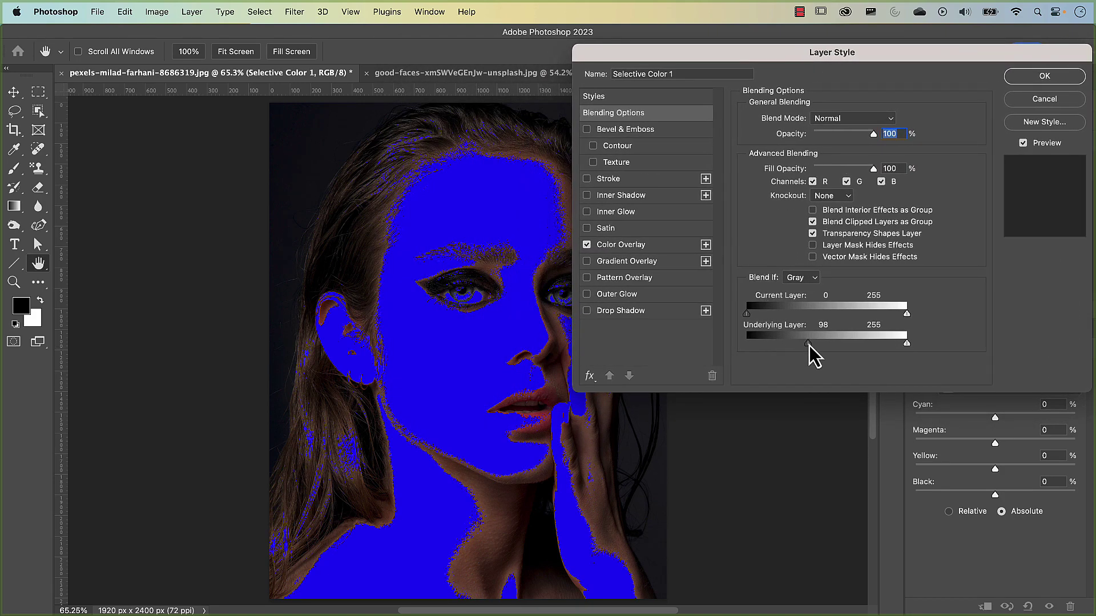
pyautogui.moveTo(808, 344); pyautogui.dragTo(824, 345)
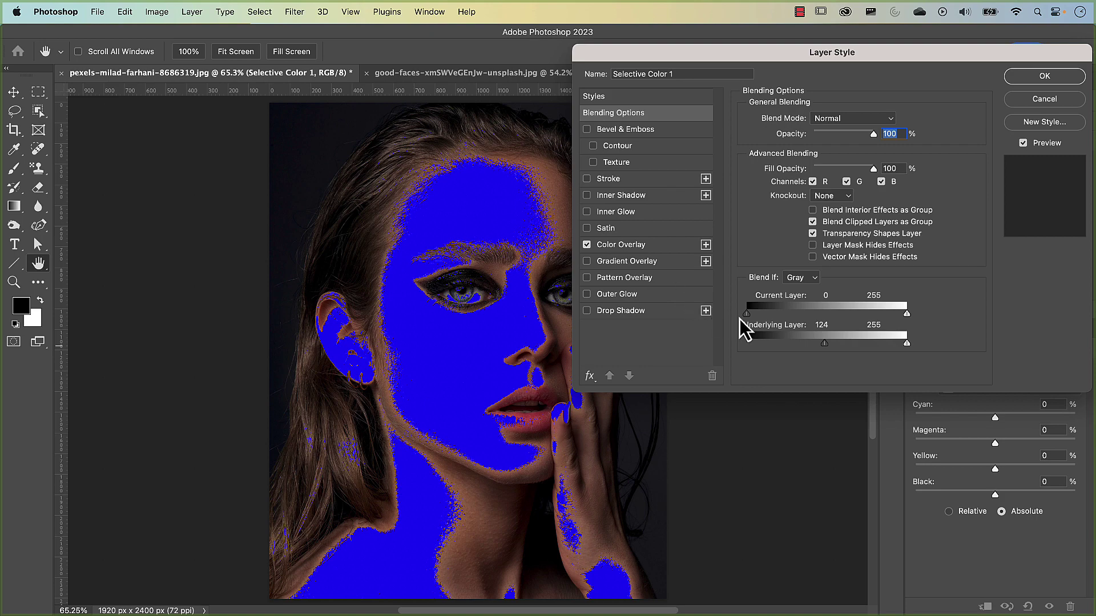
pyautogui.moveTo(824, 345); pyautogui.dragTo(842, 350)
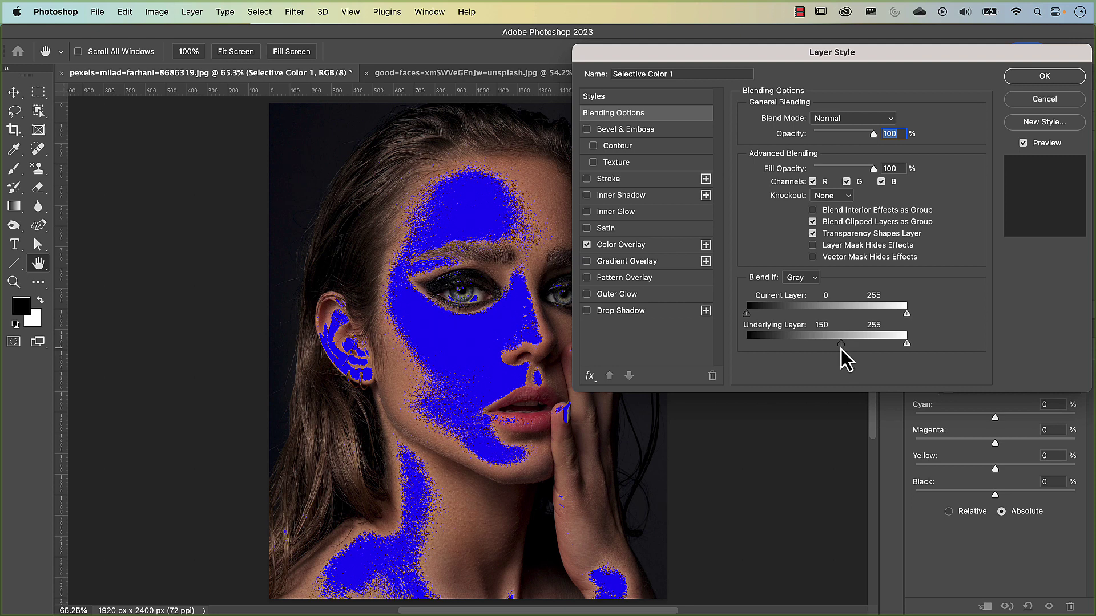
pyautogui.moveTo(841, 349)
pyautogui.mouseDown()
pyautogui.moveTo(832, 347)
pyautogui.moveTo(862, 347)
pyautogui.moveTo(835, 347)
pyautogui.mouseUp()
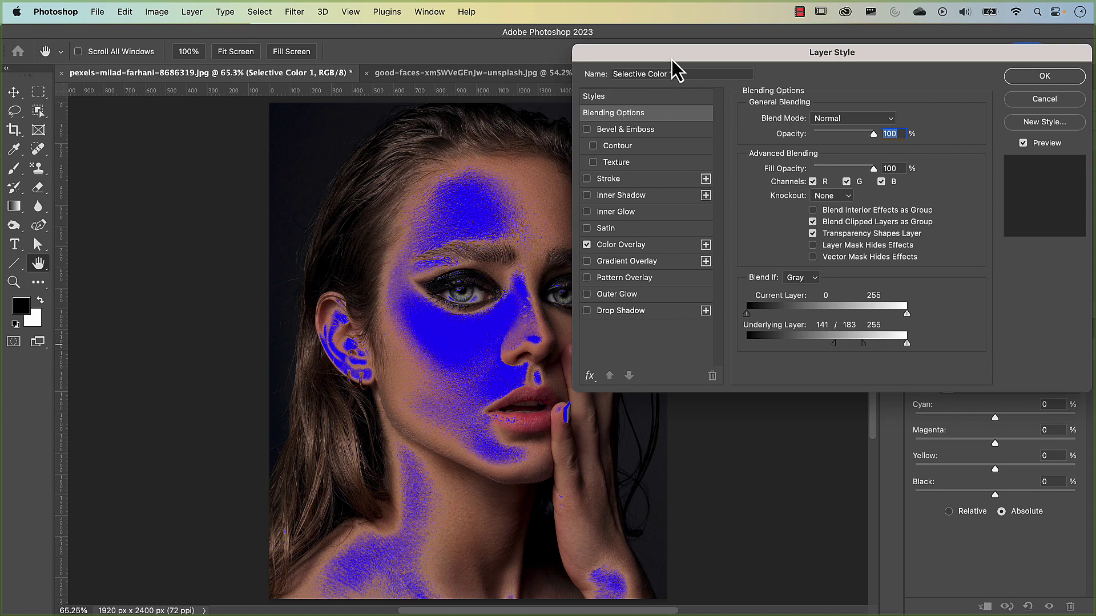
# Review the 140/183–255 Blend If result on the portrait and apply the layer style
pyautogui.moveTo(672, 59); pyautogui.dragTo(729, 41)
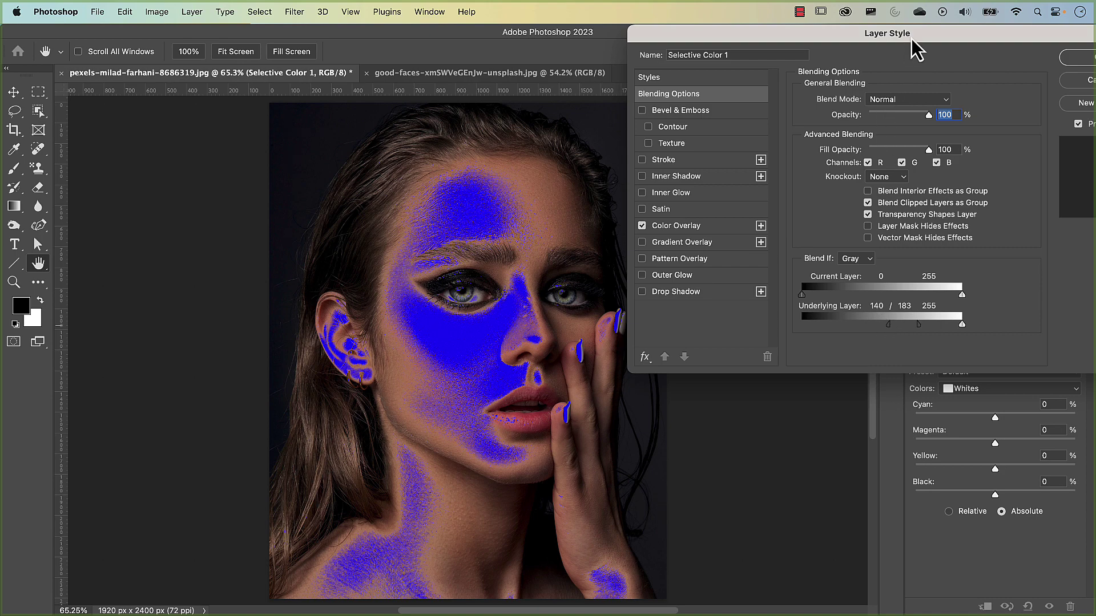
pyautogui.moveTo(912, 39); pyautogui.dragTo(713, 87)
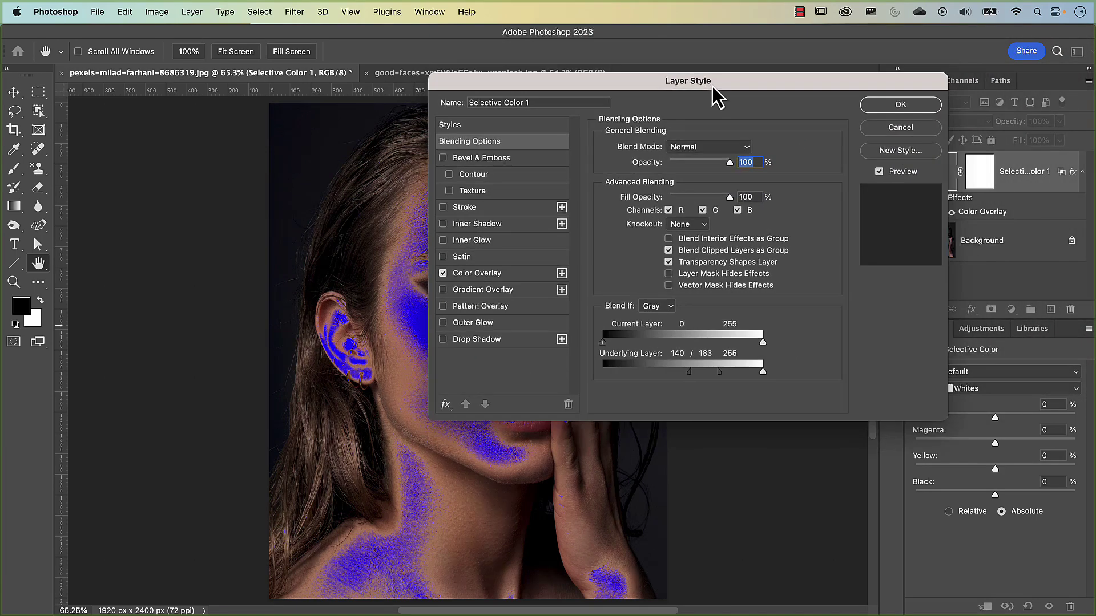
pyautogui.click(897, 107)
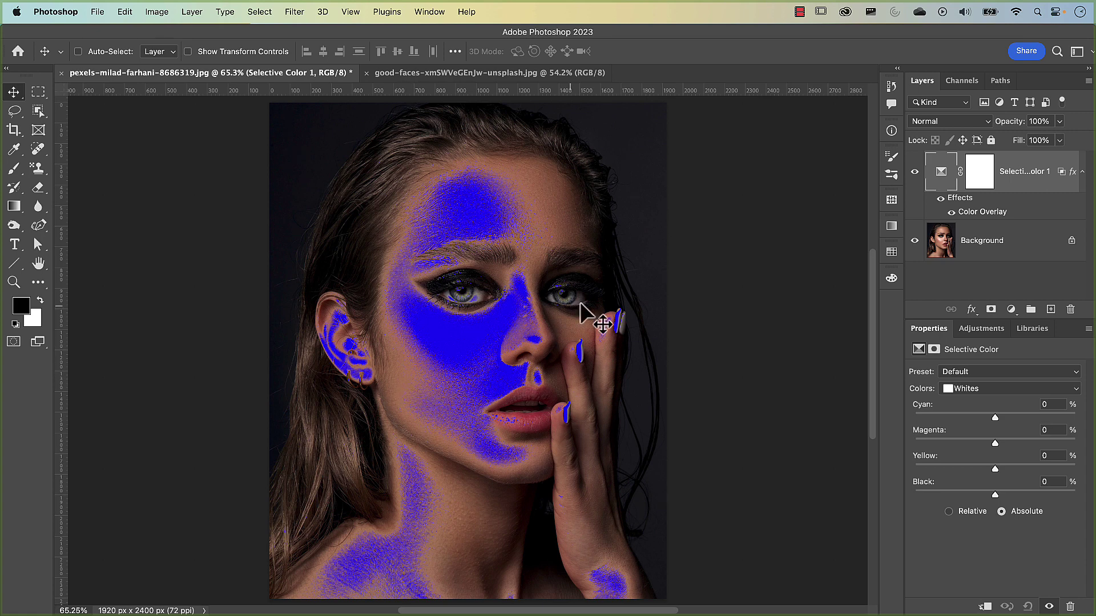
# Hide the Color Overlay effect in the Layers panel to restore natural skin tones
pyautogui.click(942, 200)
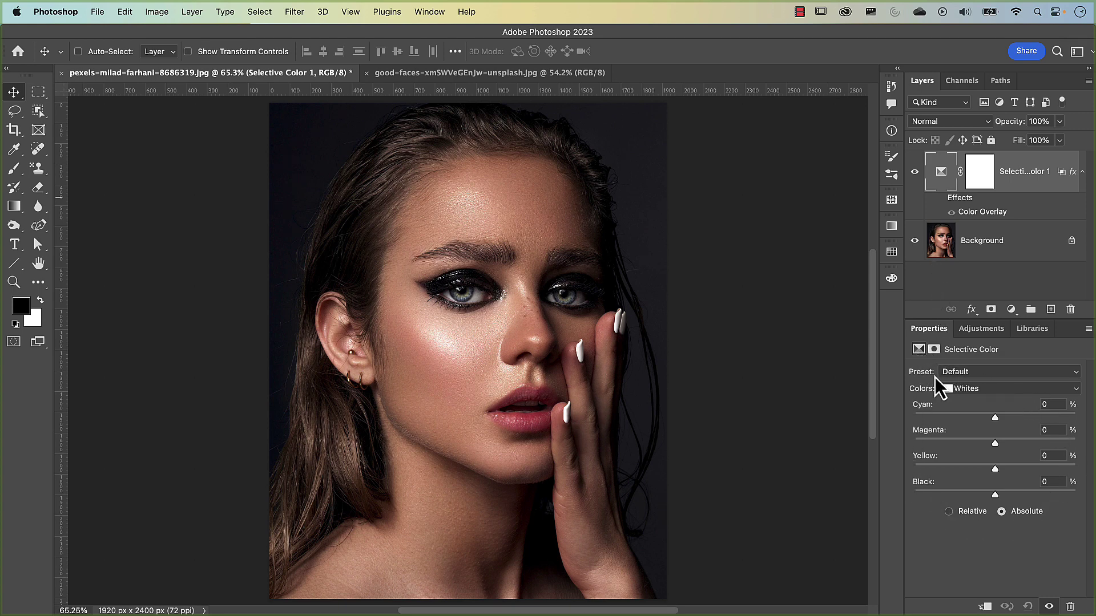
pyautogui.click(974, 392)
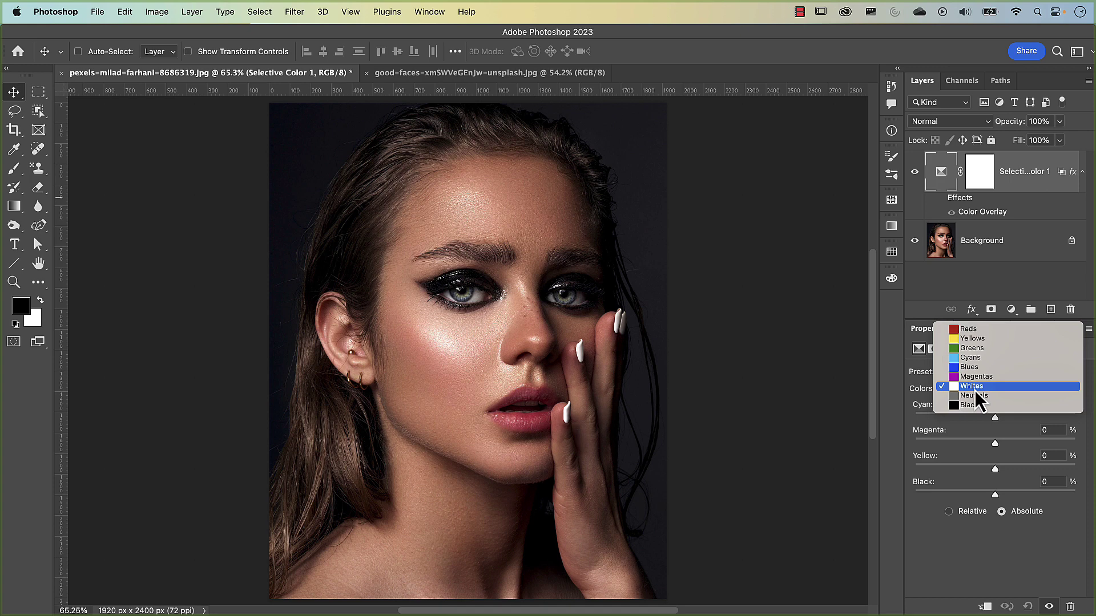
pyautogui.click(975, 390)
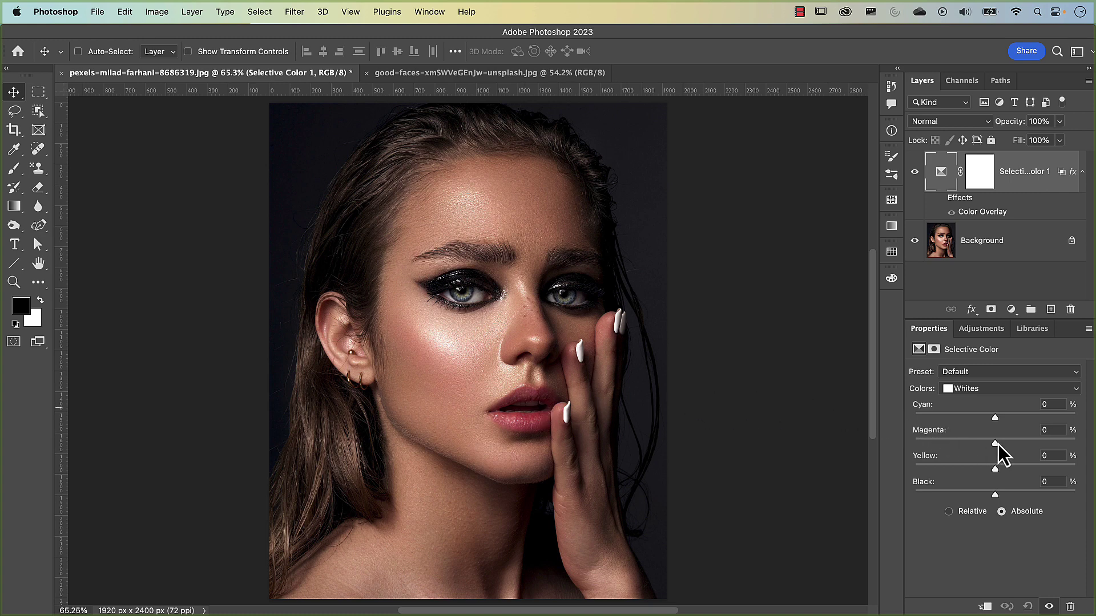
# Set Whites Magenta to +10% with Absolute mode selected
pyautogui.moveTo(996, 443); pyautogui.dragTo(1004, 445)
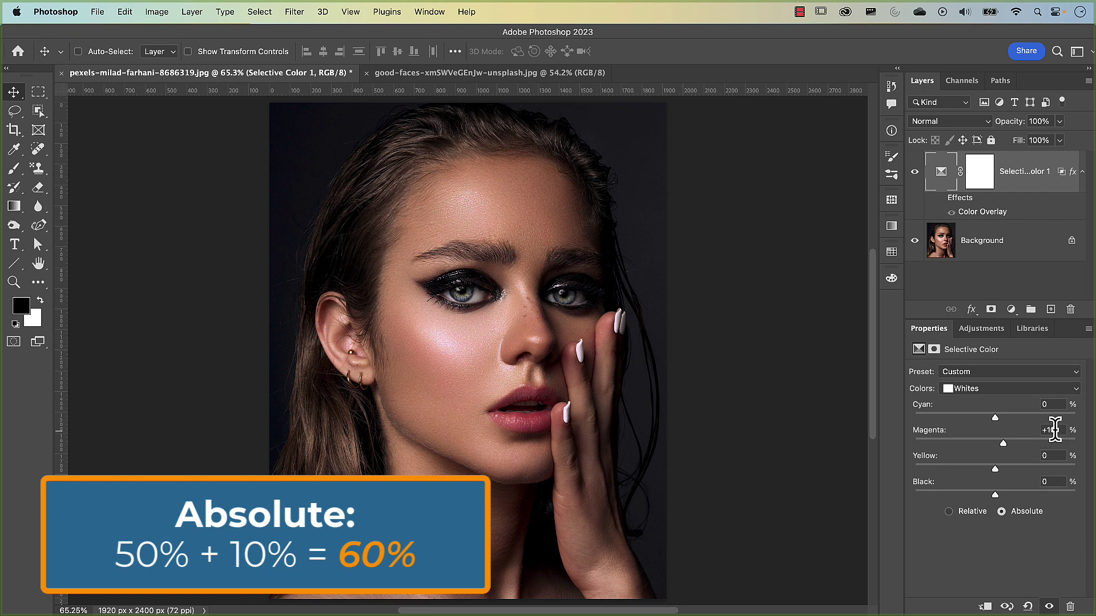
# Compare Relative with Absolute mode, then readjust Whites Magenta with Absolute kept on
pyautogui.click(949, 511)
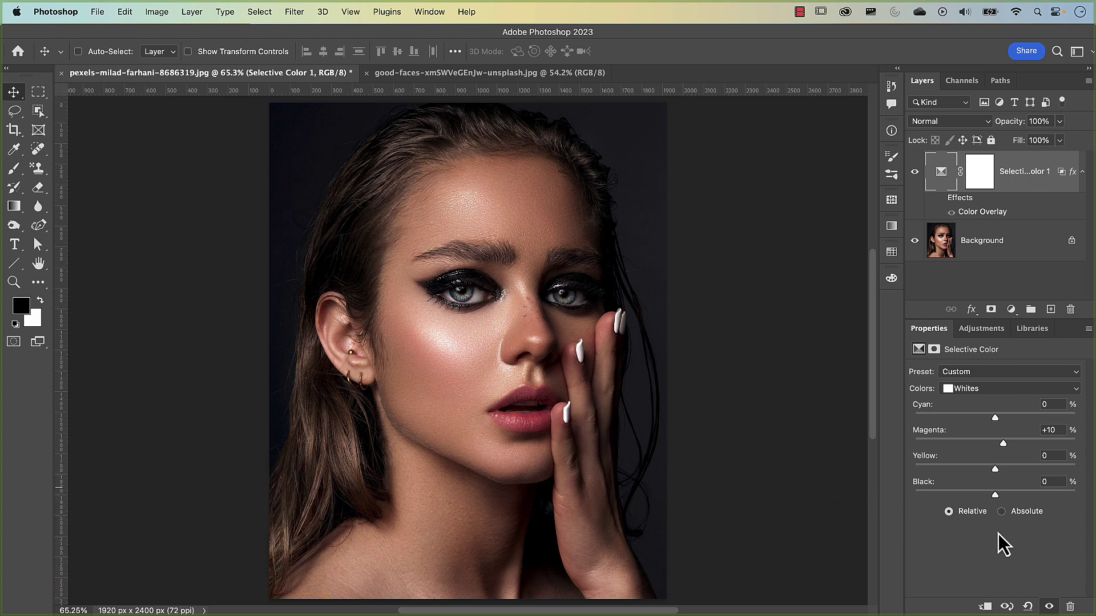
pyautogui.click(1001, 512)
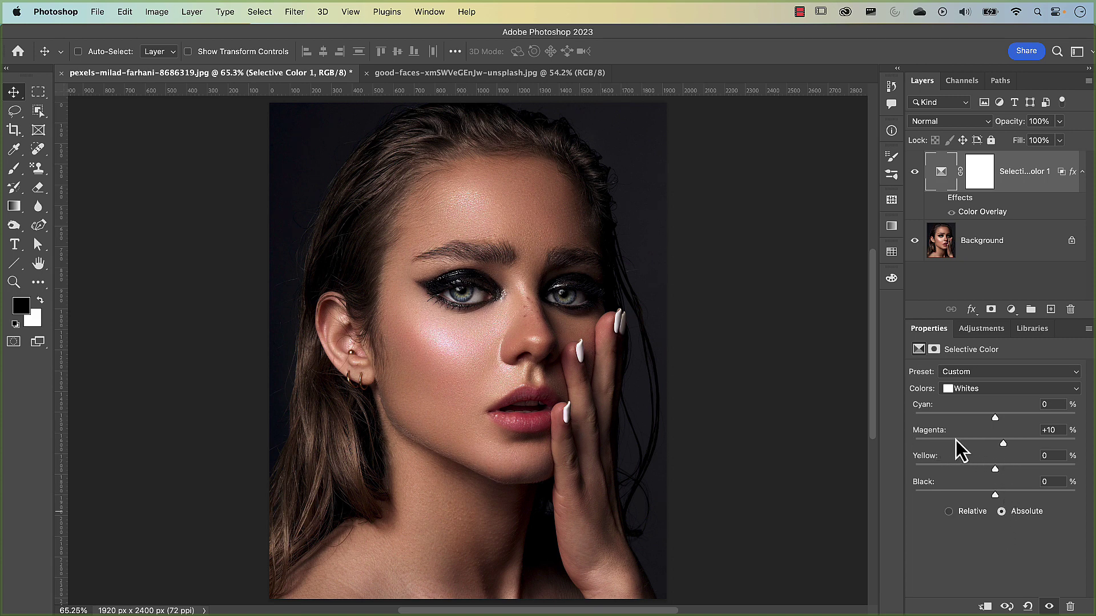
pyautogui.moveTo(1004, 447)
pyautogui.mouseDown()
pyautogui.moveTo(995, 447)
pyautogui.moveTo(1016, 447)
pyautogui.mouseUp()
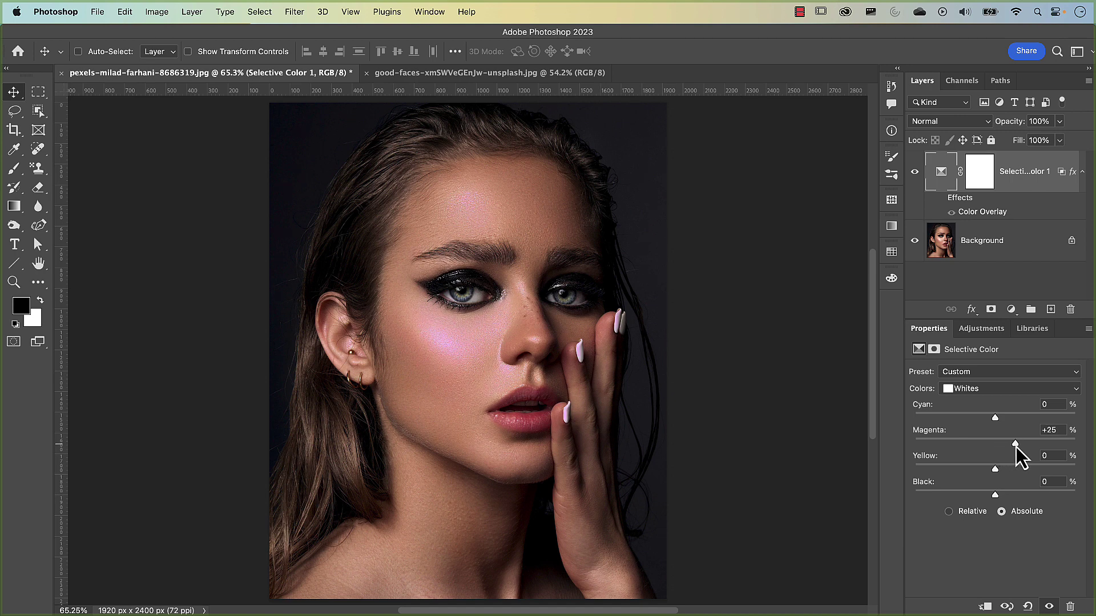
# Reset Whites Magenta, set Black to +25% and add a small Yellow boost to the highlights
pyautogui.doubleClick(1015, 447)
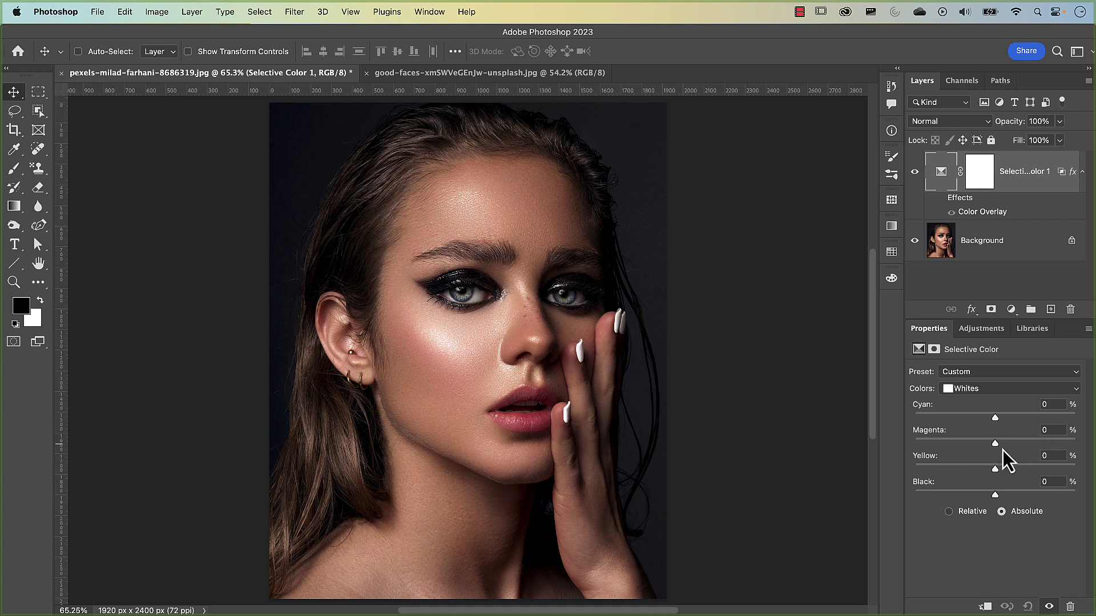
pyautogui.click(995, 498)
pyautogui.moveTo(1001, 499); pyautogui.dragTo(1011, 499)
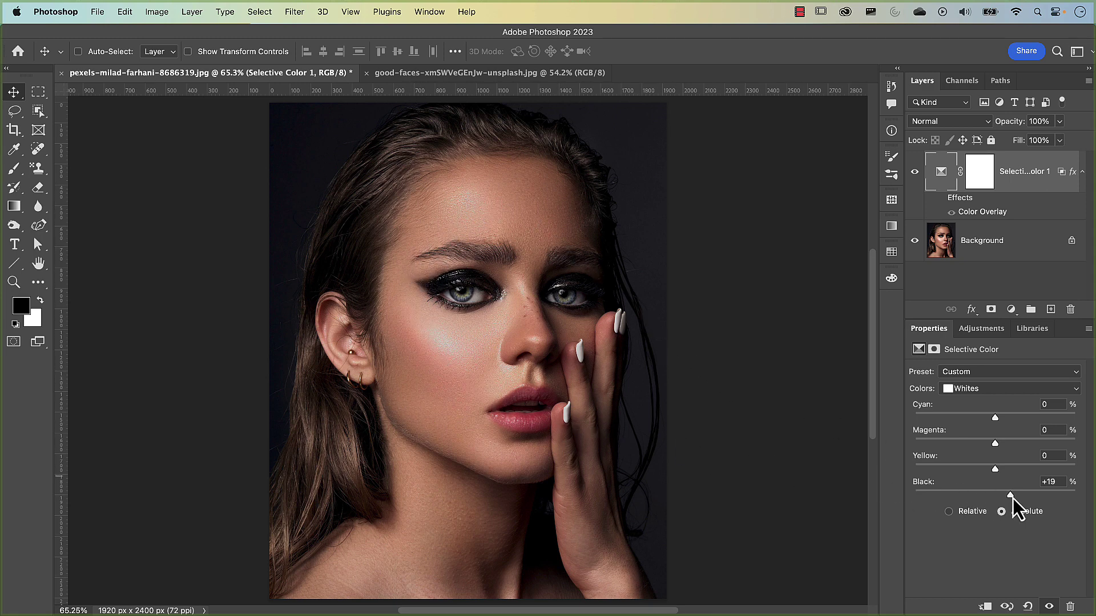
pyautogui.moveTo(1012, 499); pyautogui.dragTo(1069, 502)
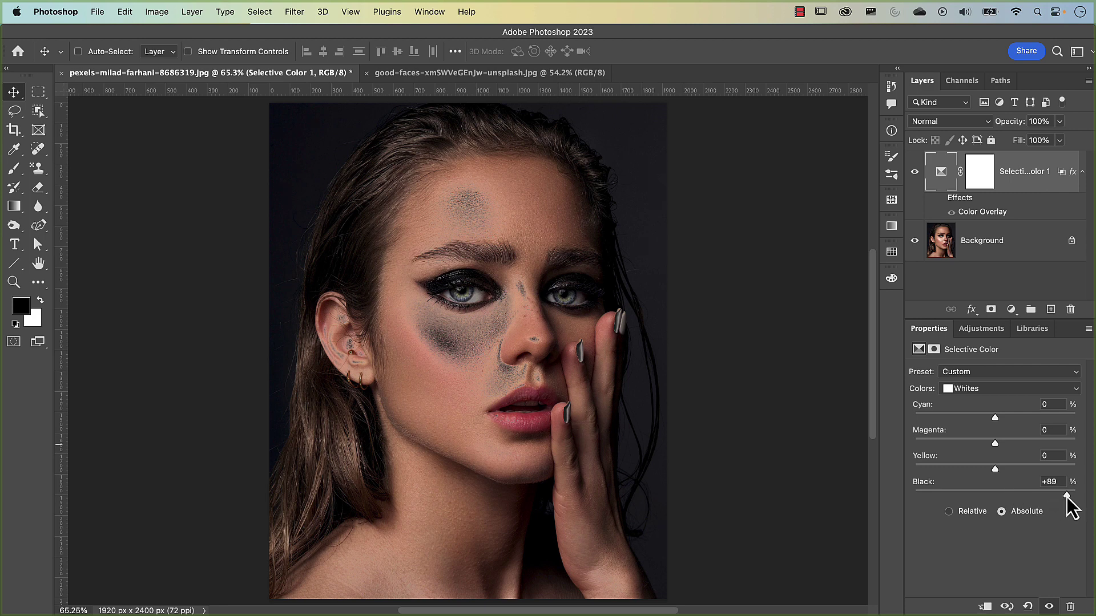
pyautogui.moveTo(1066, 495); pyautogui.dragTo(1020, 498)
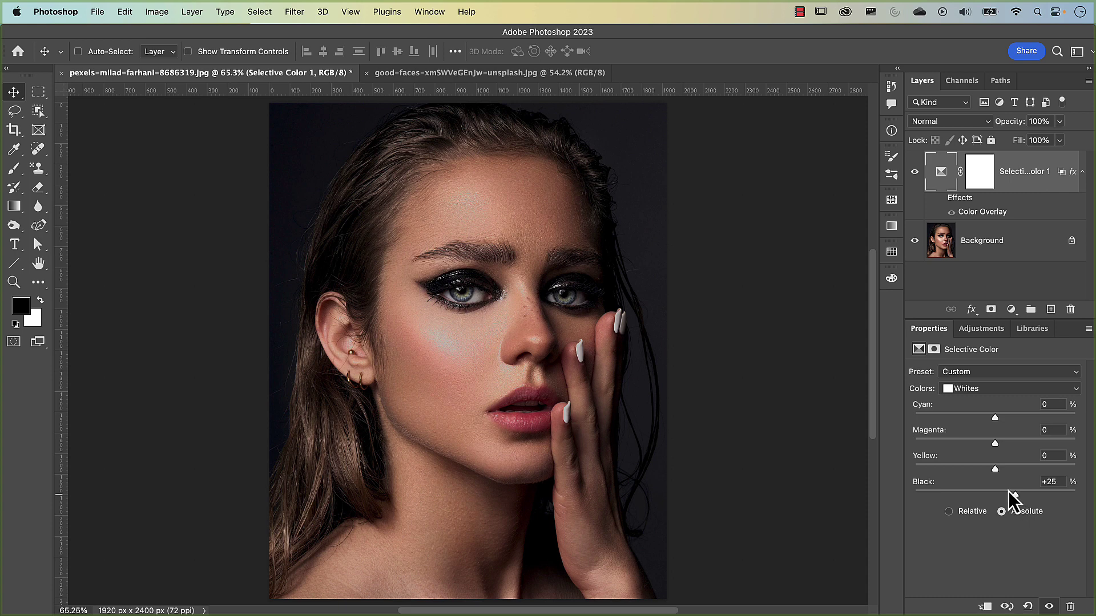
pyautogui.moveTo(995, 470); pyautogui.dragTo(1011, 470)
pyautogui.moveTo(1040, 473); pyautogui.dragTo(1001, 474)
# Set the Selective Color 1 Whites to Yellow +5, Magenta +3 and Cyan -12
pyautogui.moveTo(1002, 471); pyautogui.dragTo(1000, 472)
pyautogui.moveTo(995, 446)
pyautogui.mouseDown()
pyautogui.moveTo(1034, 446)
pyautogui.moveTo(1002, 450)
pyautogui.mouseUp()
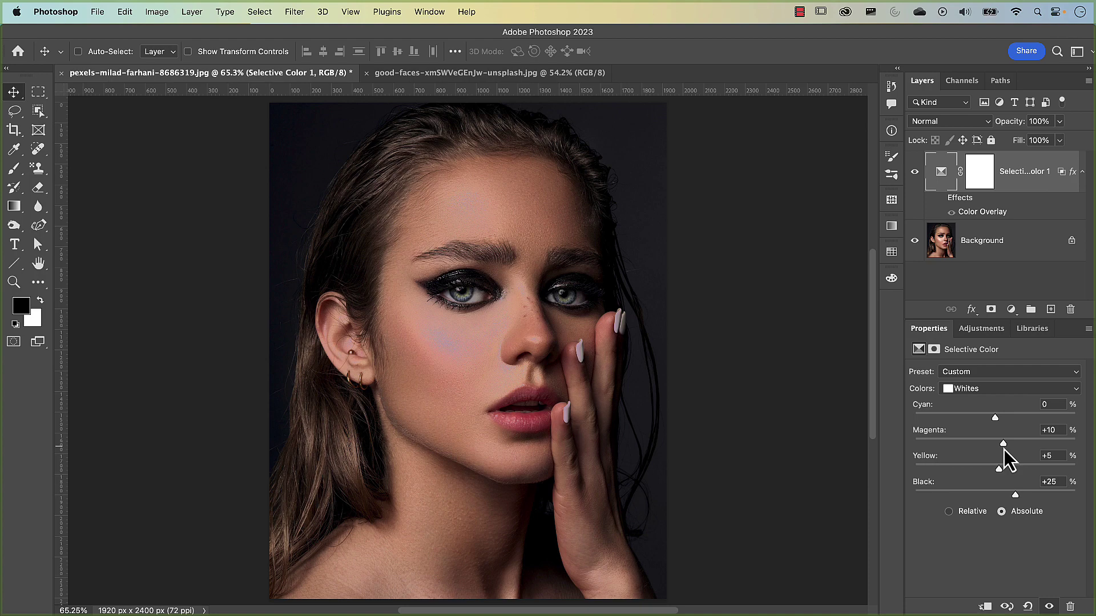
pyautogui.moveTo(1003, 447); pyautogui.dragTo(998, 448)
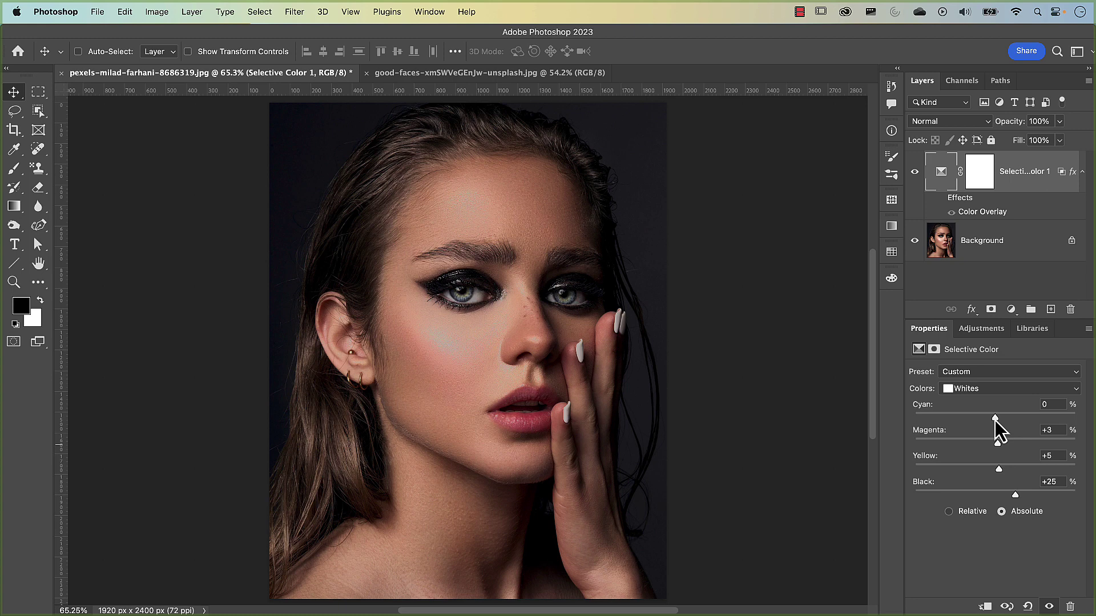
pyautogui.moveTo(995, 420)
pyautogui.mouseDown()
pyautogui.moveTo(912, 429)
pyautogui.moveTo(1093, 435)
pyautogui.moveTo(980, 431)
pyautogui.moveTo(990, 430)
pyautogui.mouseUp()
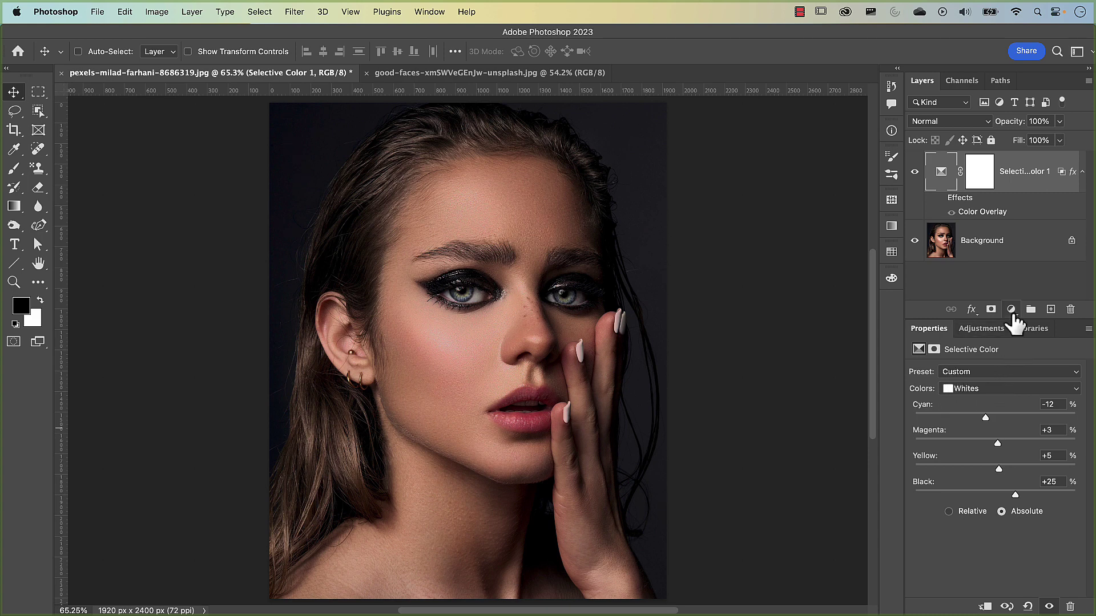
pyautogui.click(1011, 309)
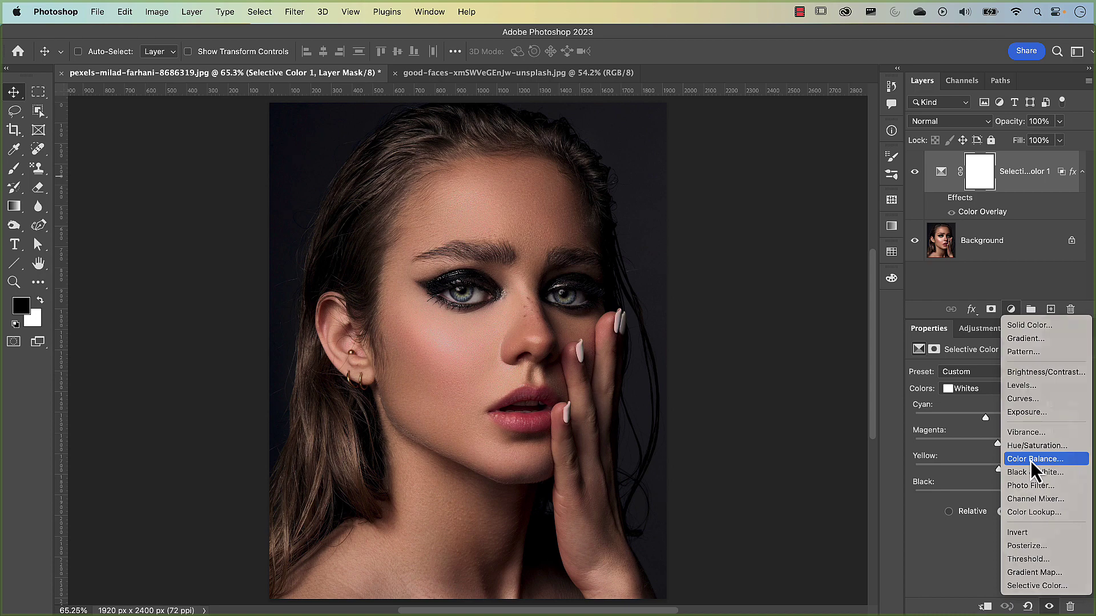
pyautogui.click(1029, 461)
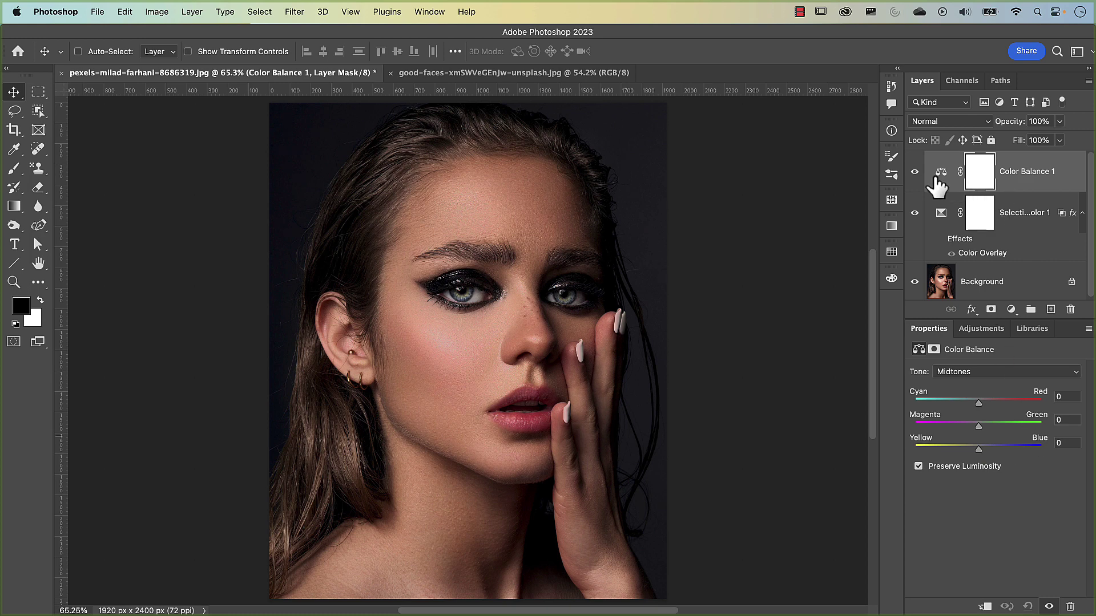
pyautogui.click(914, 172)
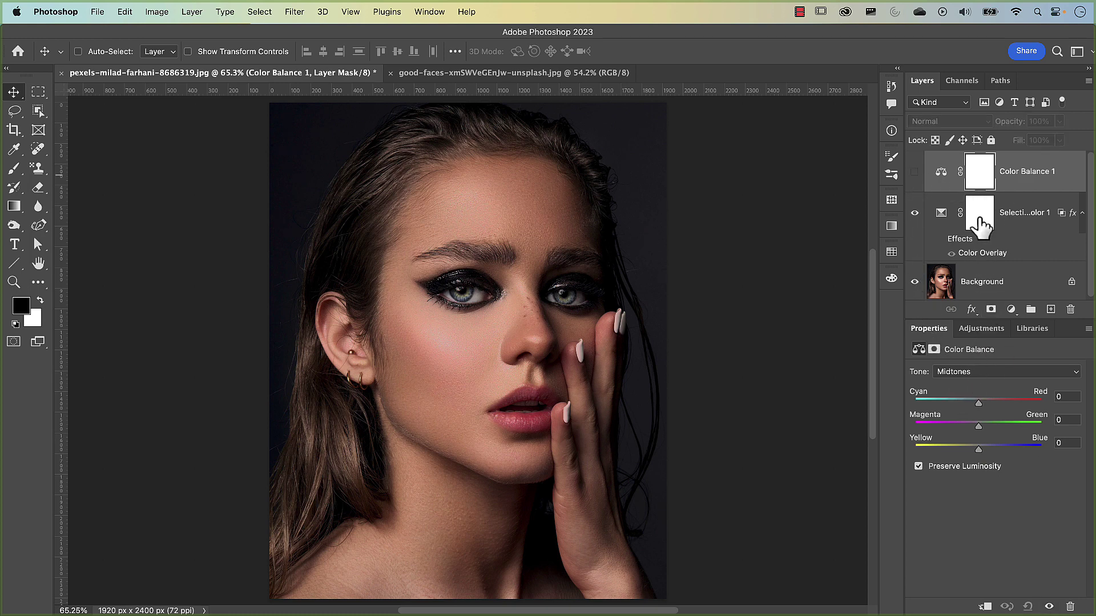
pyautogui.click(946, 227)
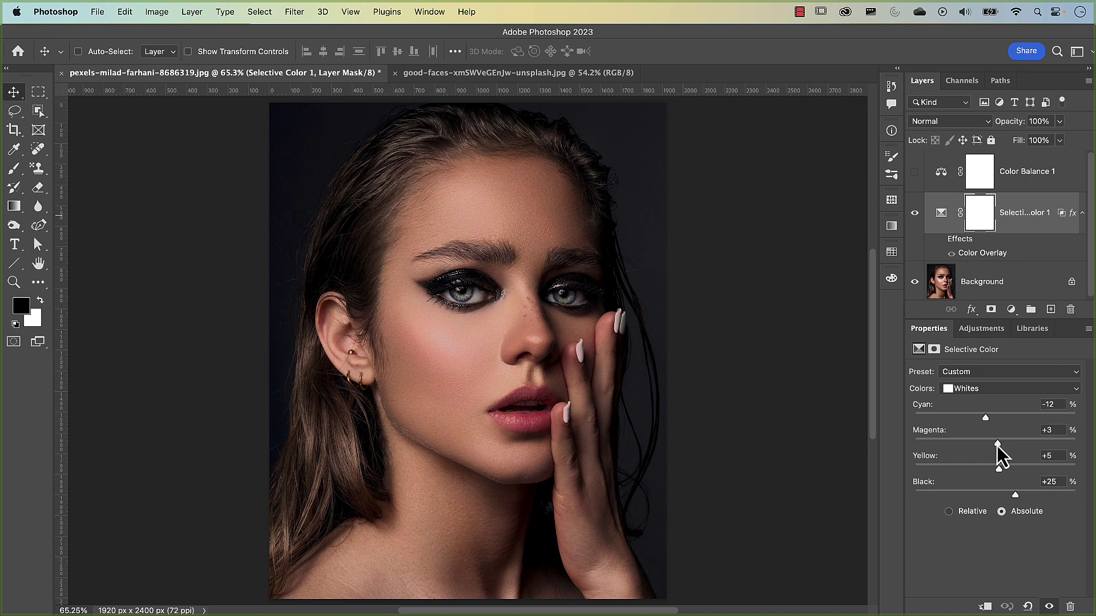
pyautogui.moveTo(997, 443); pyautogui.dragTo(934, 448)
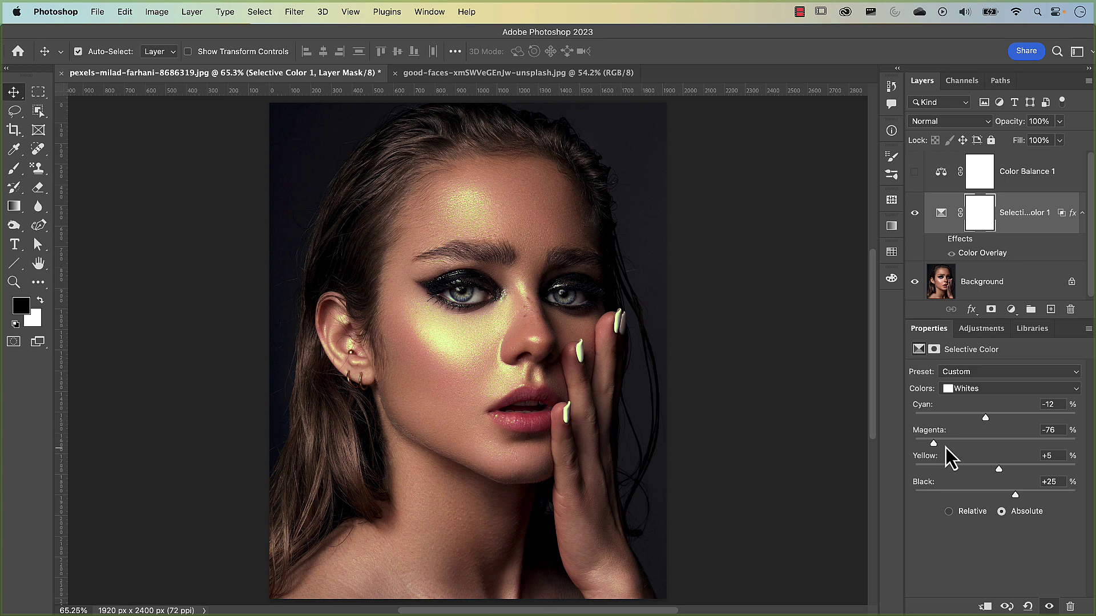
pyautogui.press('super+z')
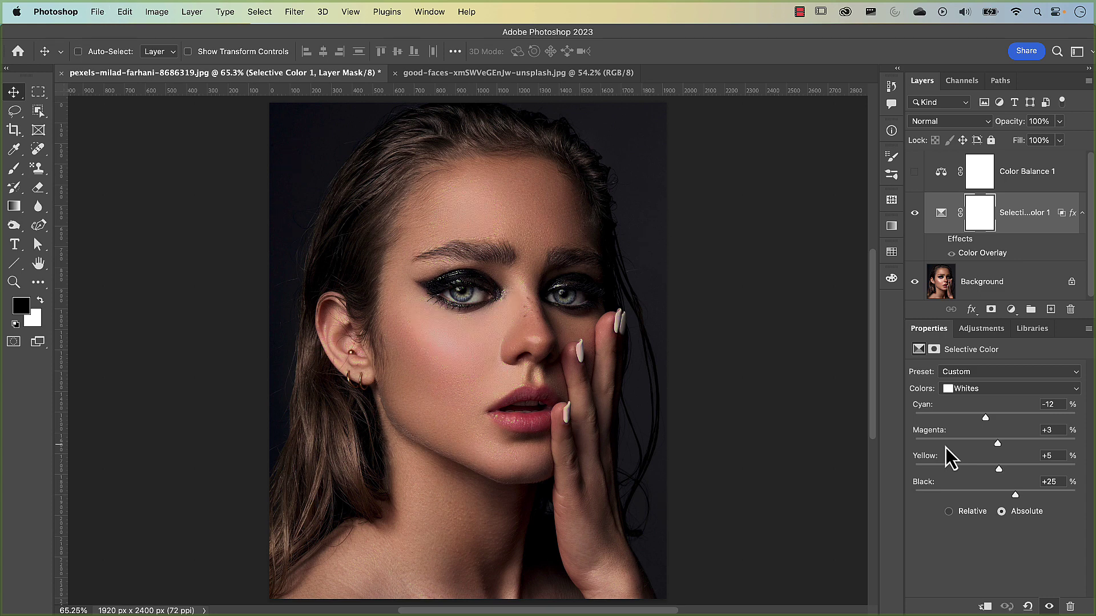
pyautogui.moveTo(1061, 178); pyautogui.dragTo(987, 594)
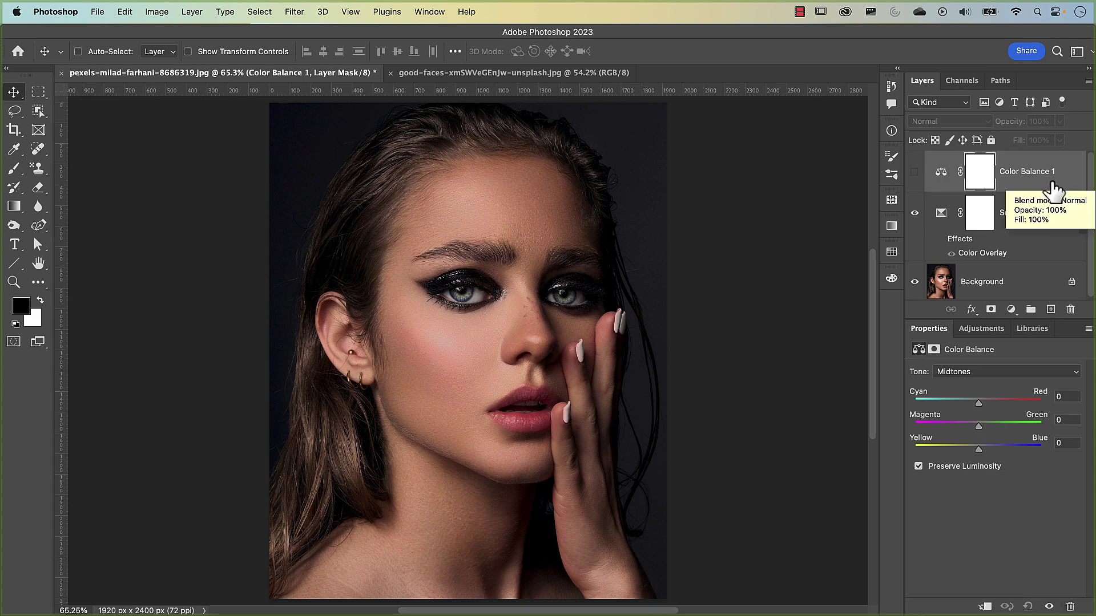
pyautogui.press('BackSpace')
pyautogui.press('BackSpace')
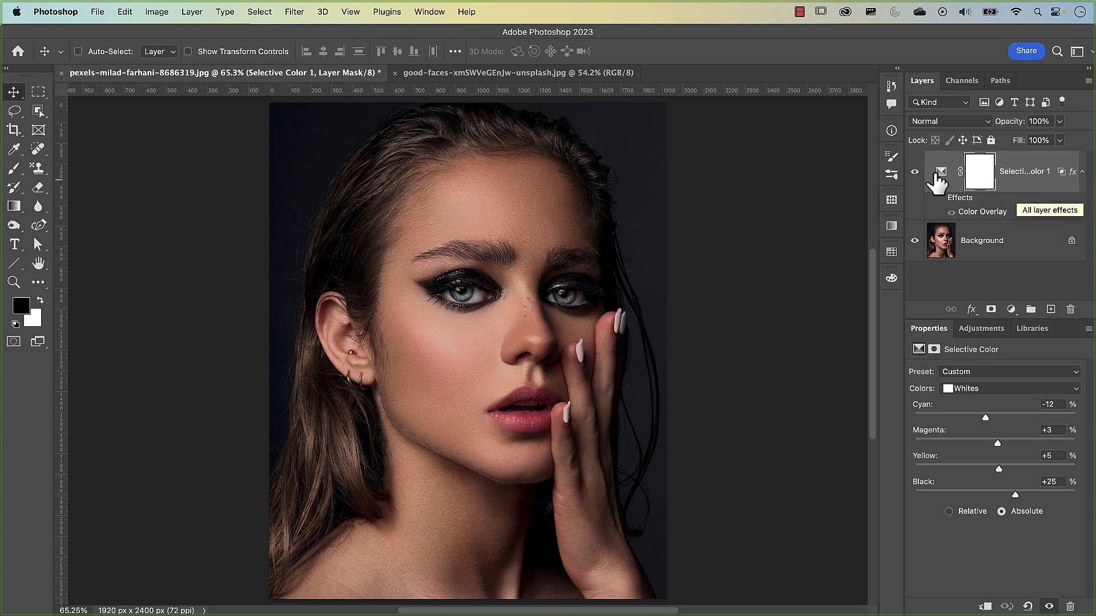
pyautogui.click(915, 173)
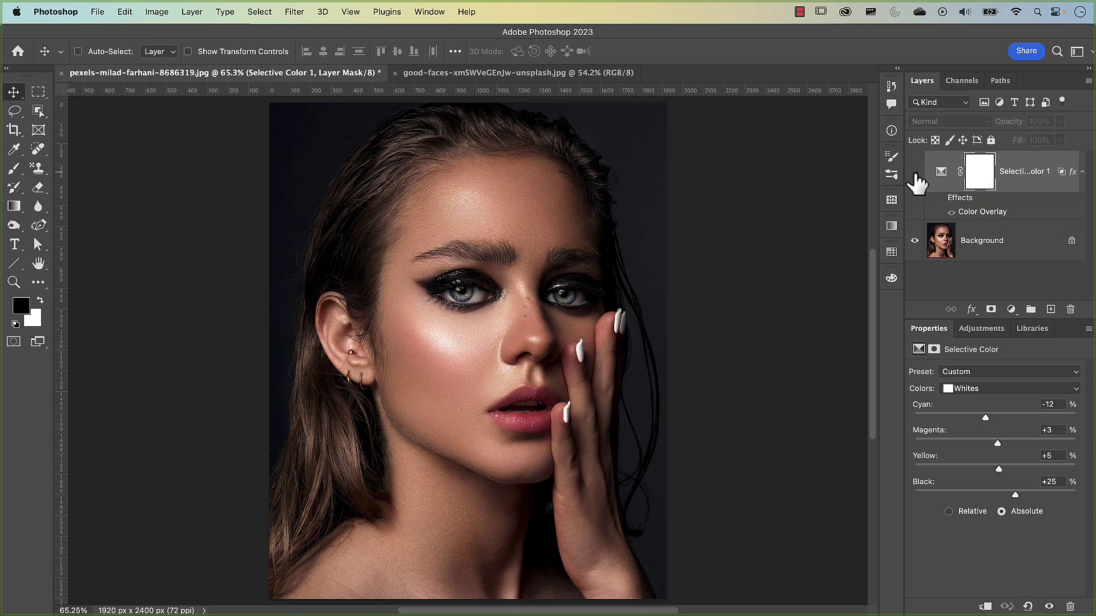
pyautogui.click(914, 174)
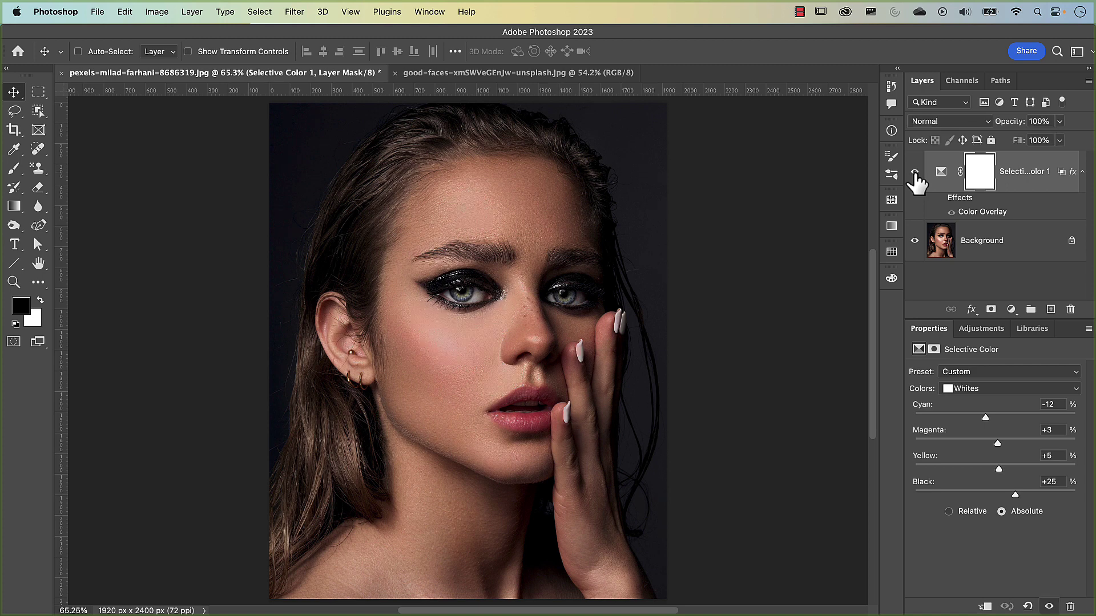
pyautogui.click(915, 174)
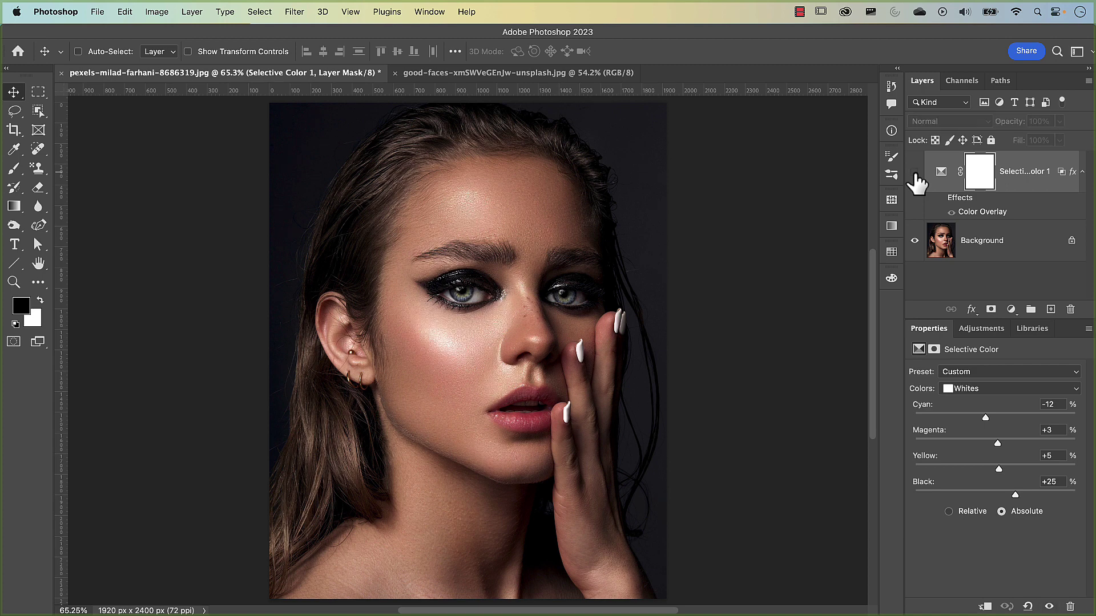
pyautogui.click(915, 174)
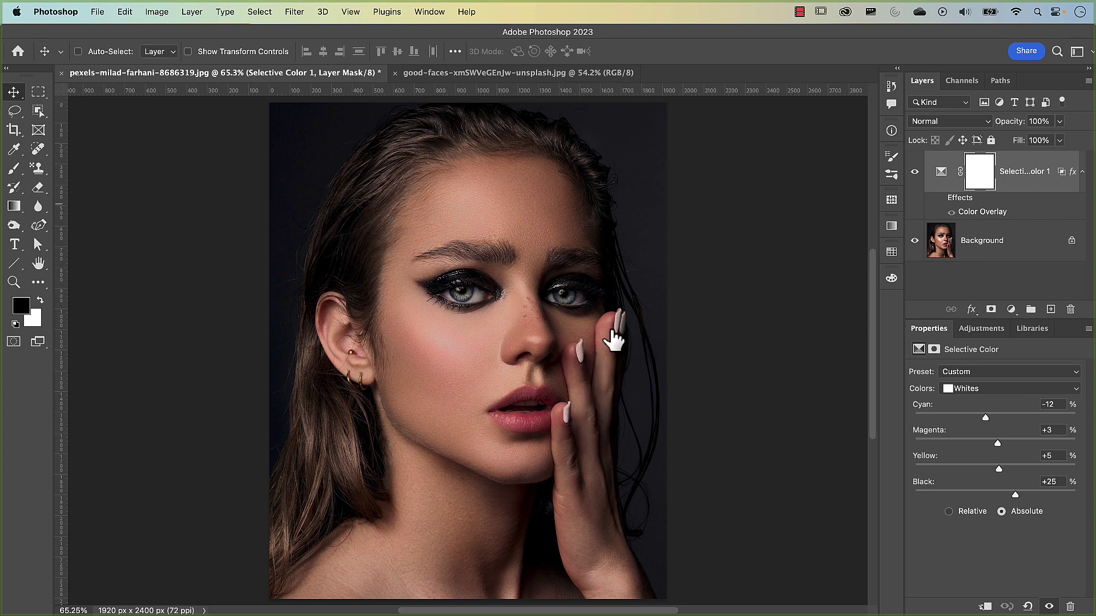
pyautogui.click(914, 174)
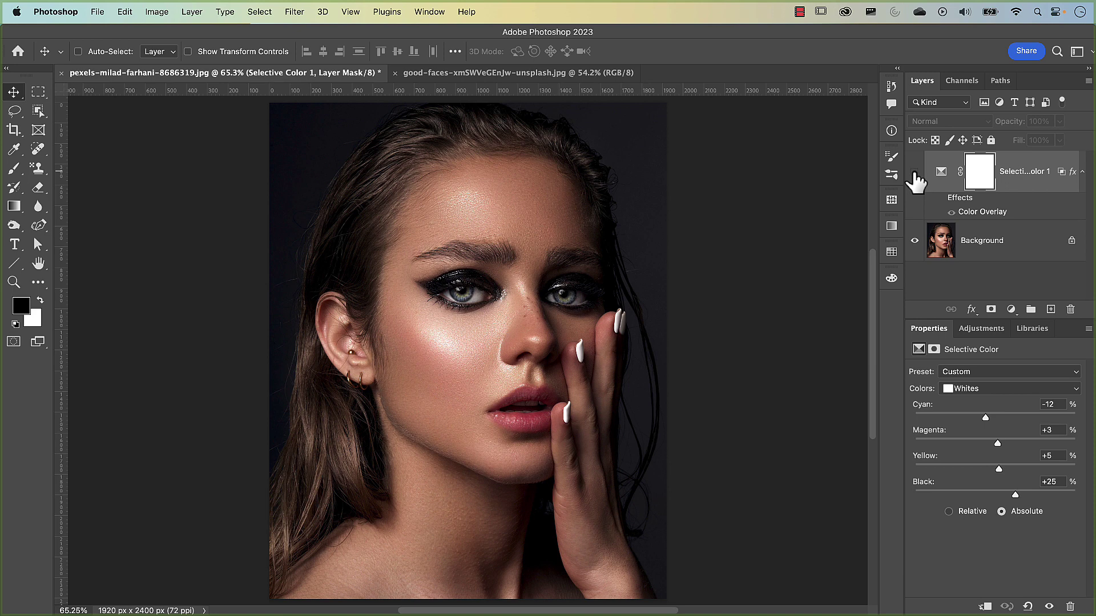
pyautogui.click(914, 173)
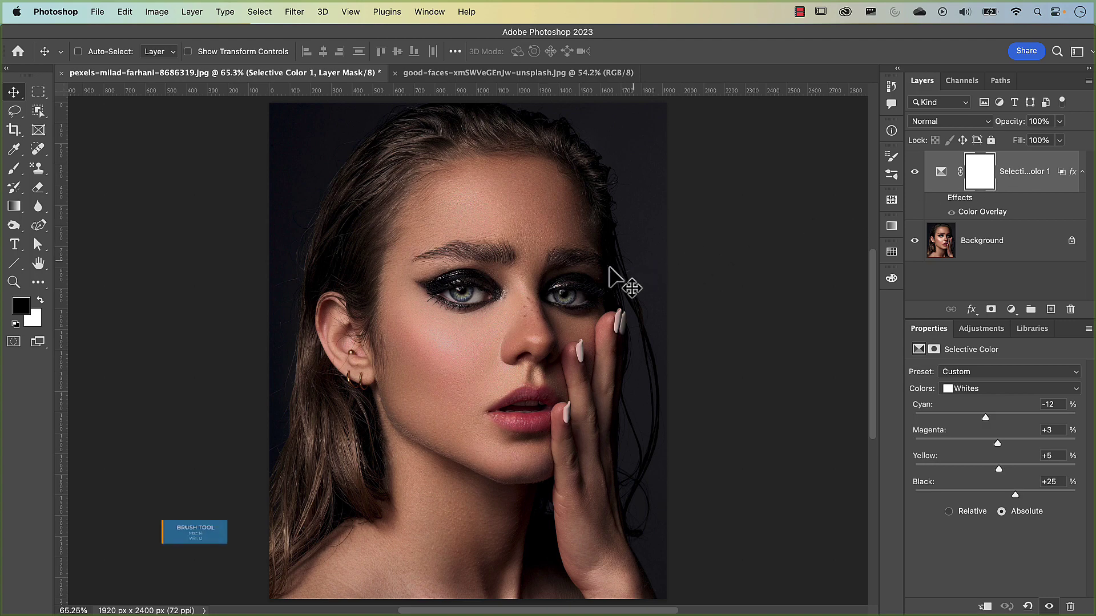
# Set up a black Brush at size 125 with 100% flow
pyautogui.press('b')
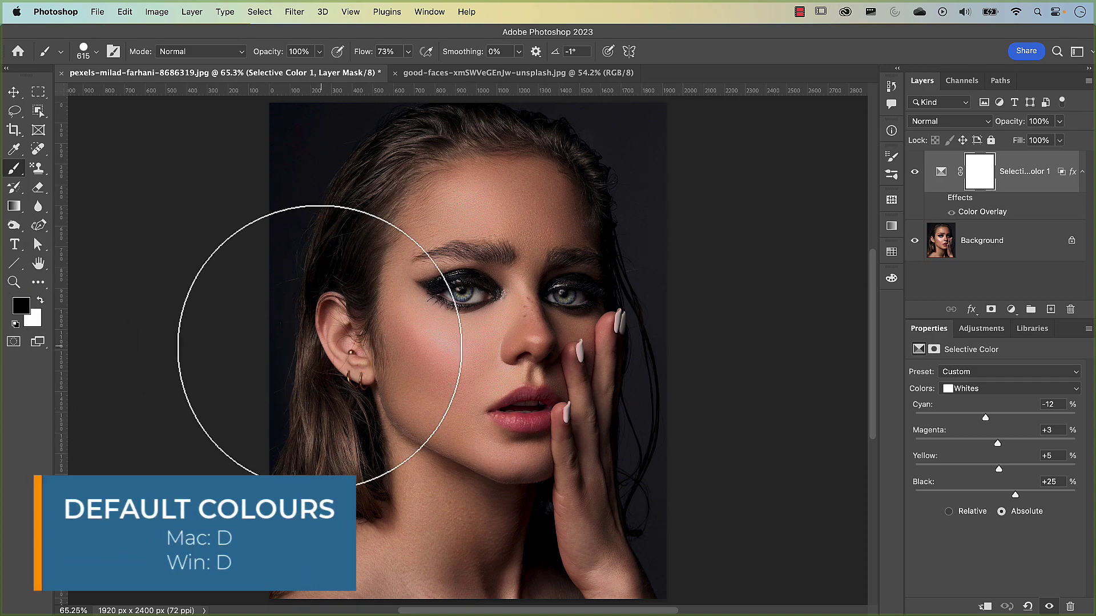
pyautogui.press('x')
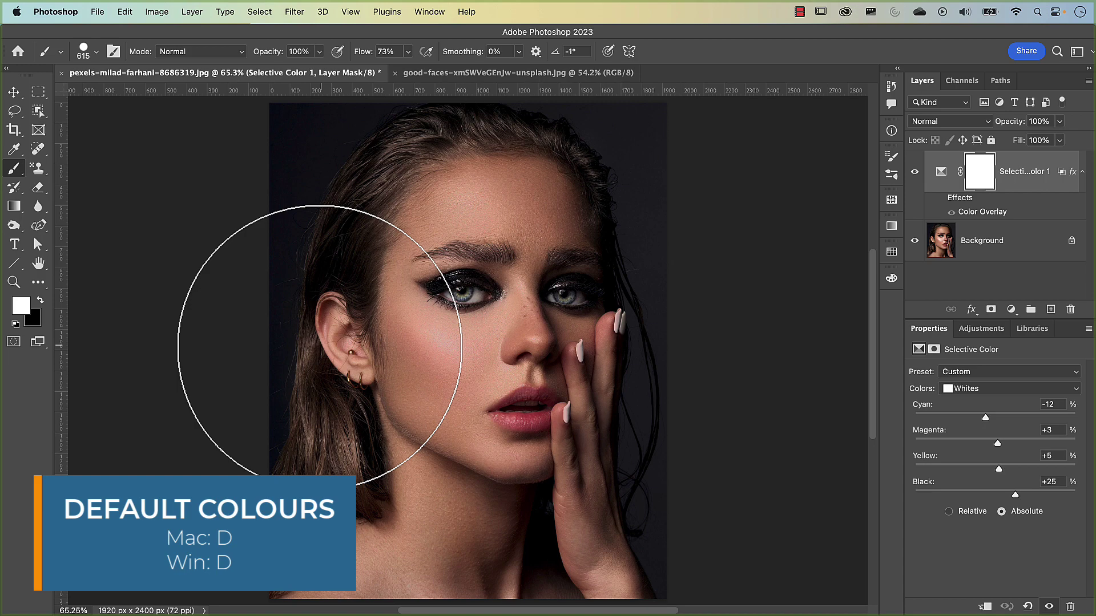
pyautogui.click(41, 300)
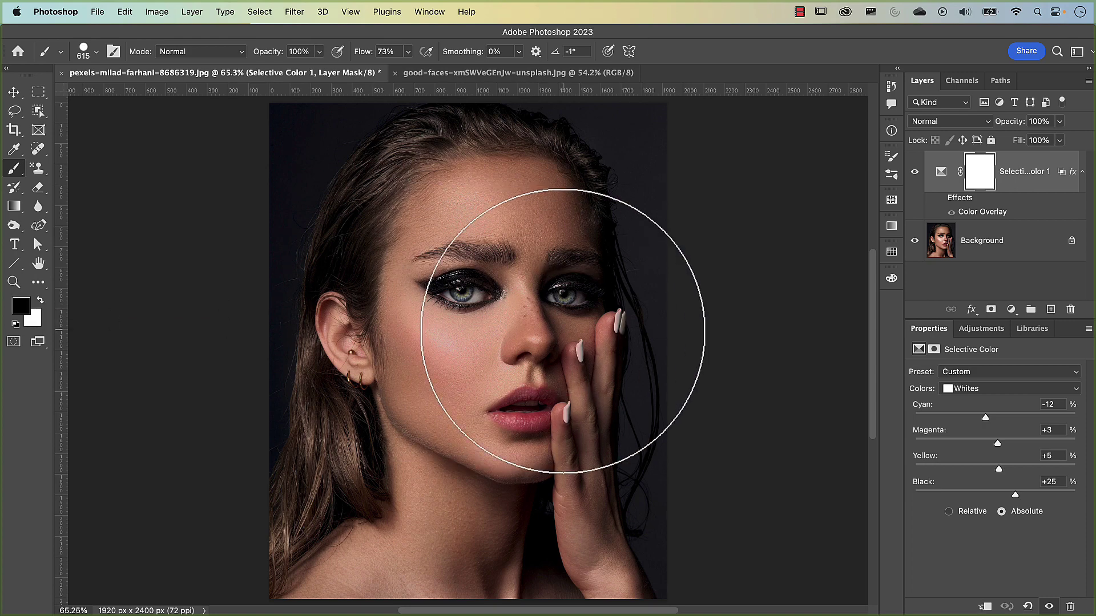
pyautogui.press('[')
pyautogui.press('[')
pyautogui.press('[')
pyautogui.press('[')
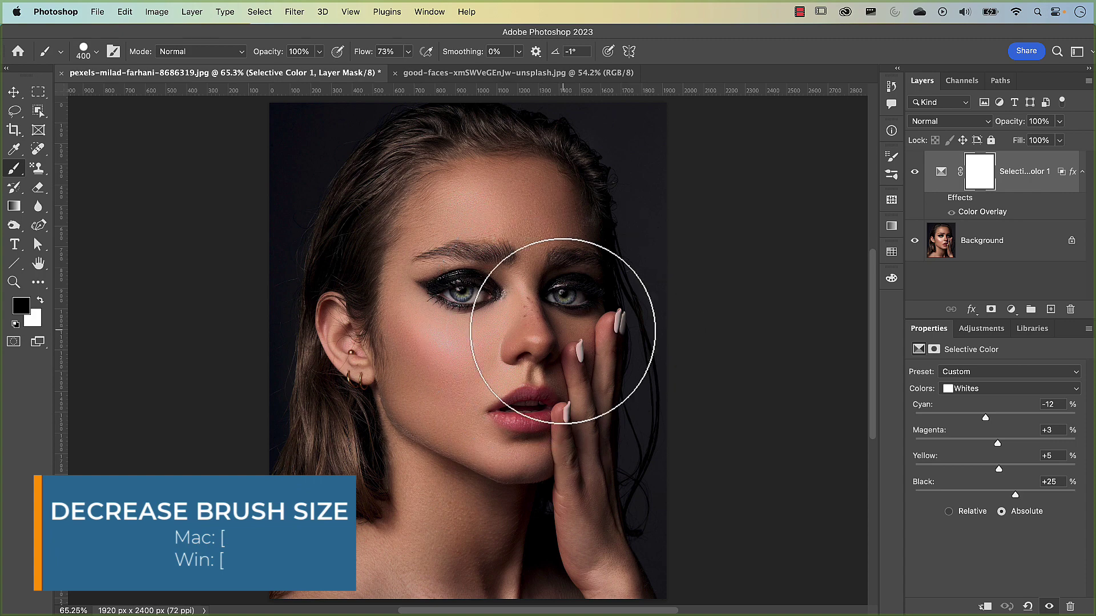
pyautogui.press('[')
pyautogui.press('[')
pyautogui.press('[')
pyautogui.press('[')
pyautogui.press('[')
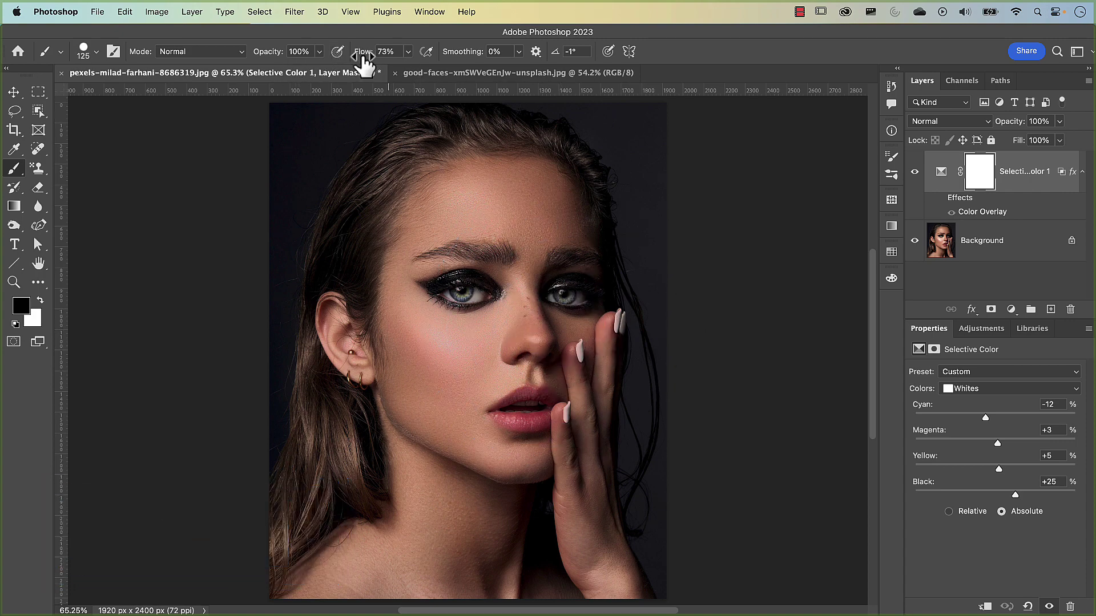
pyautogui.moveTo(361, 57); pyautogui.dragTo(399, 60)
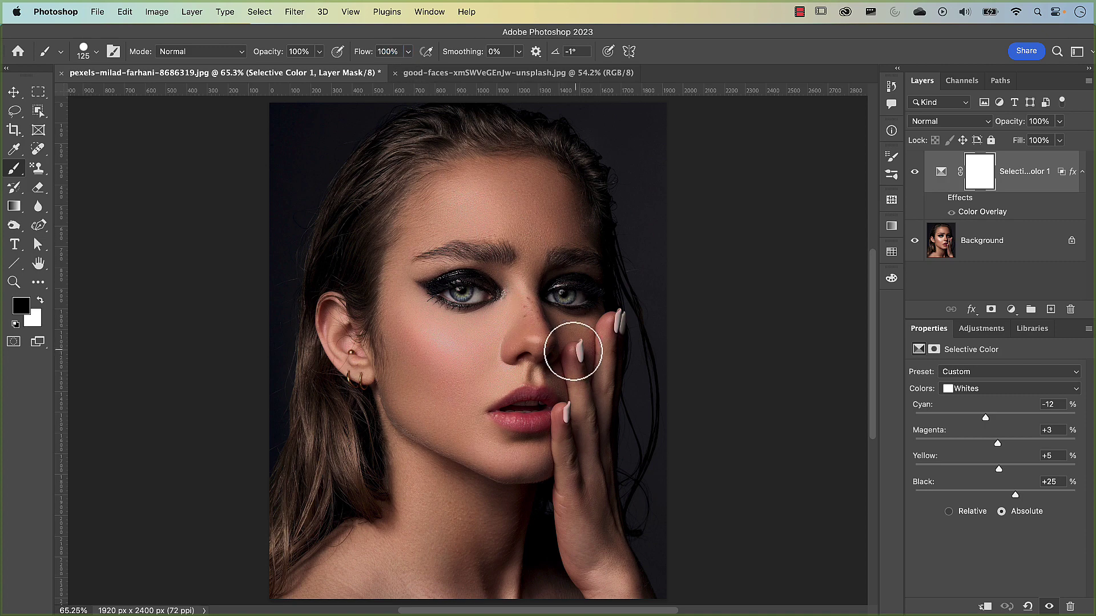
# Paint the mask black over the raised and lower fingernails, then toggle Selective Color 1 off and on to compare
pyautogui.click(620, 318)
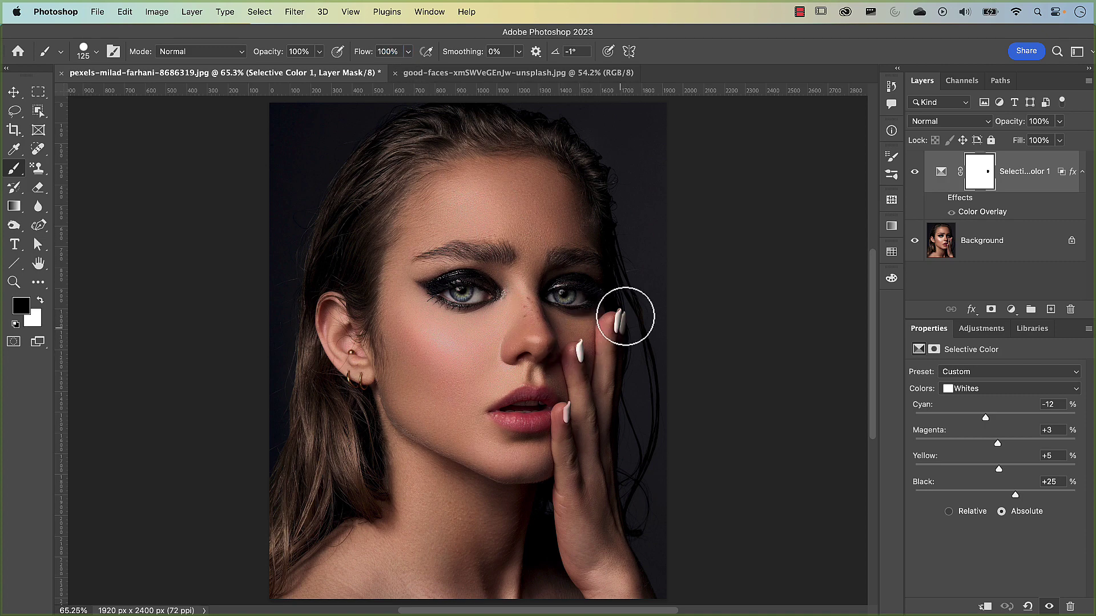
pyautogui.click(567, 416)
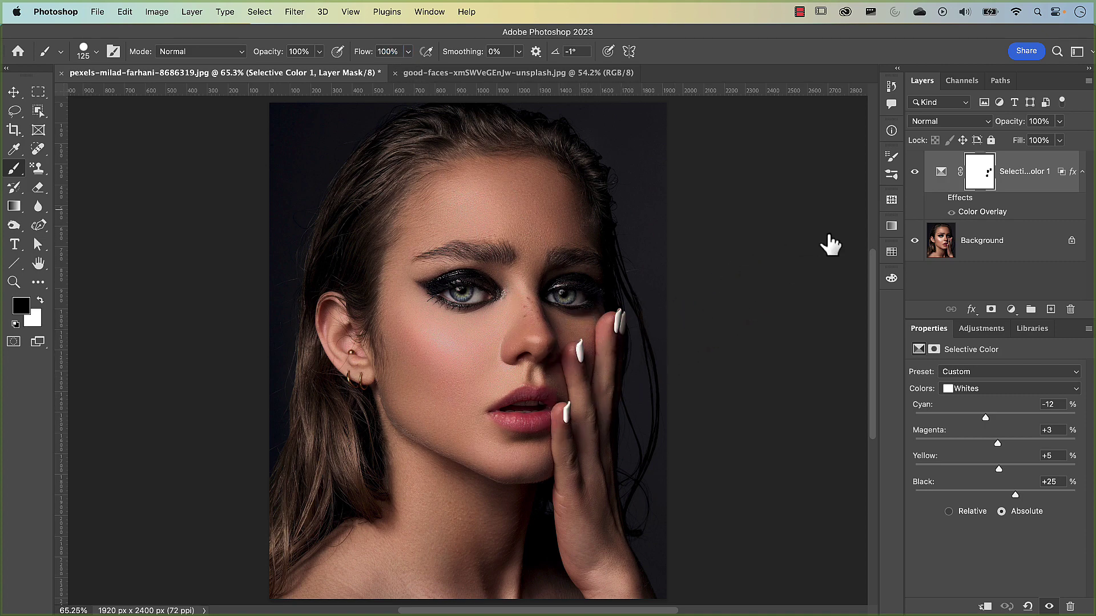
pyautogui.click(915, 172)
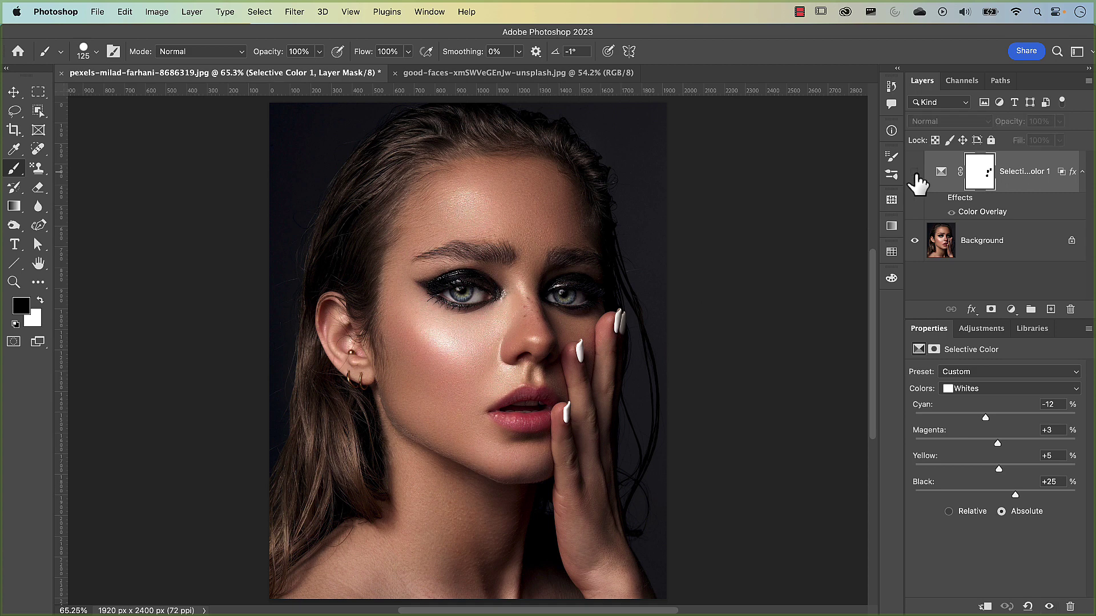
pyautogui.click(915, 173)
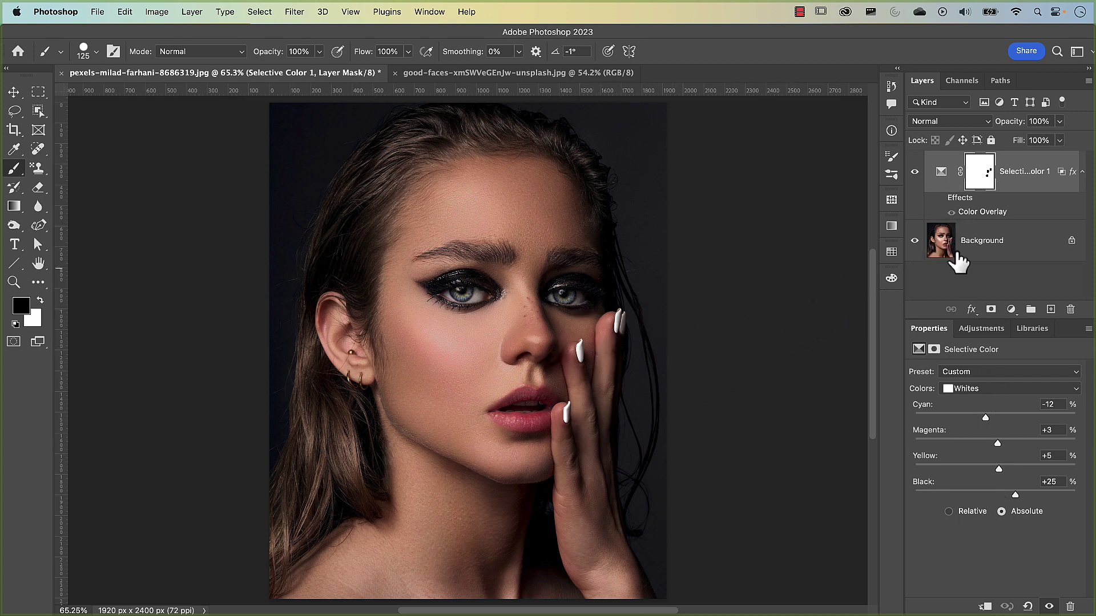
pyautogui.doubleClick(1044, 188)
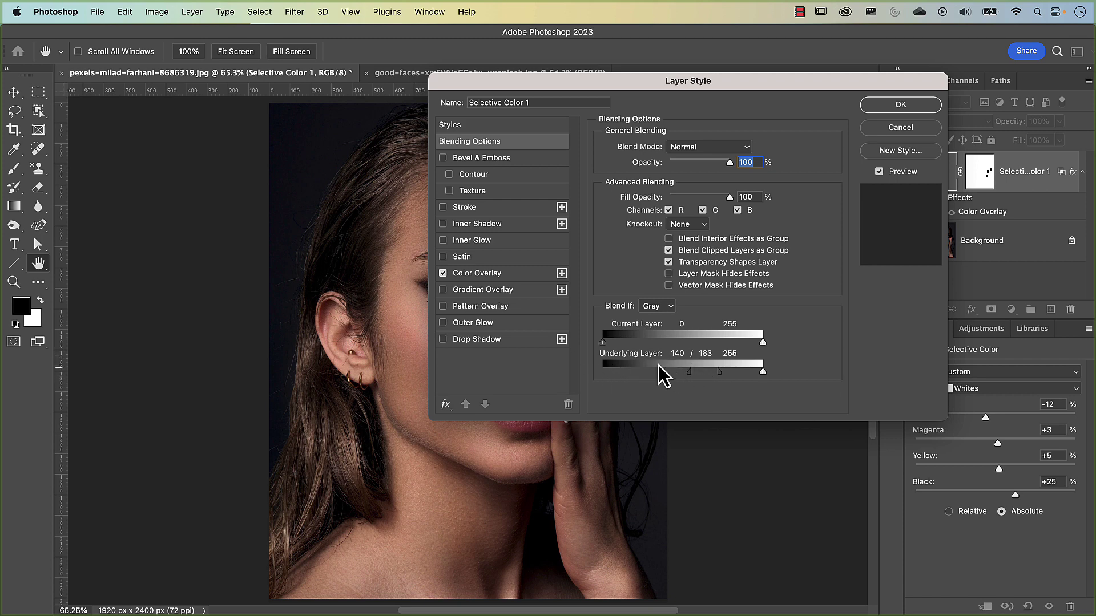
pyautogui.click(885, 130)
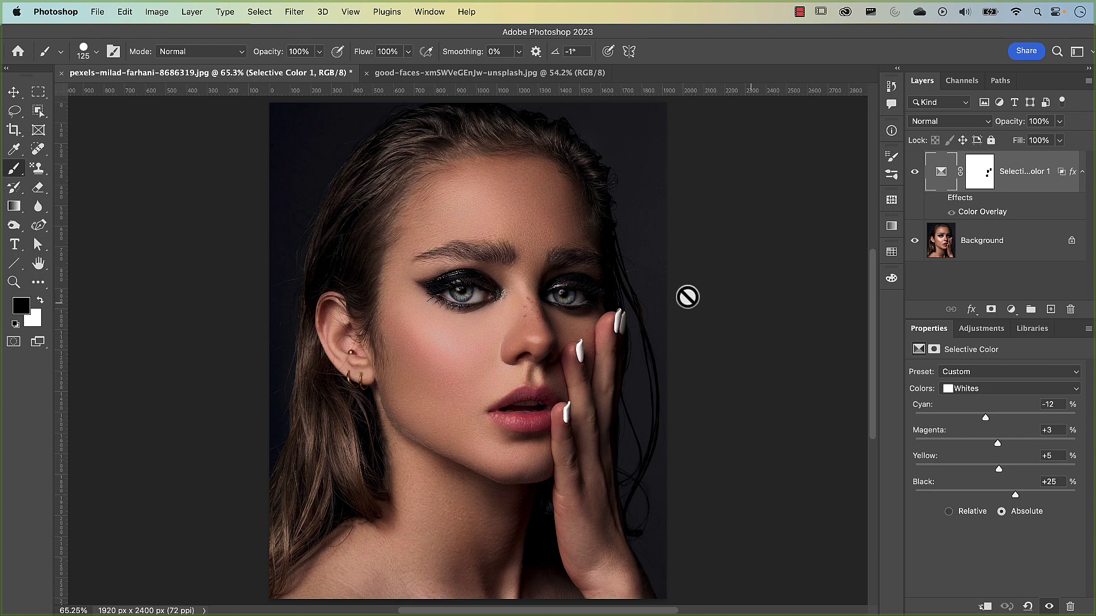
# On good-faces-xmSWVeGEnjw-unsplash.jpg, add a Selective Color adjustment layer above the background
pyautogui.click(469, 79)
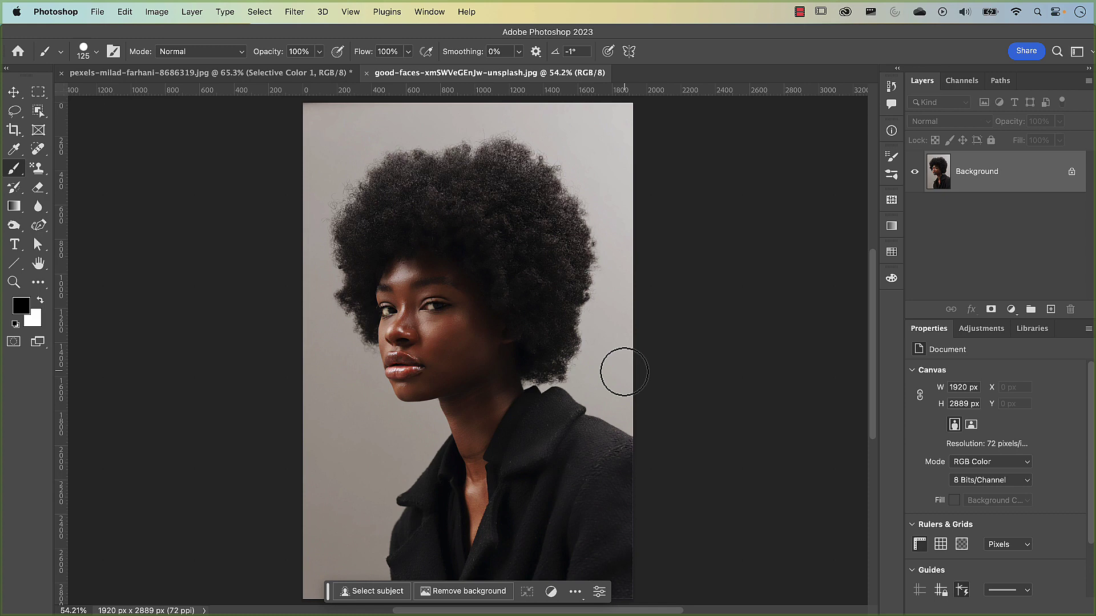
pyautogui.click(1010, 310)
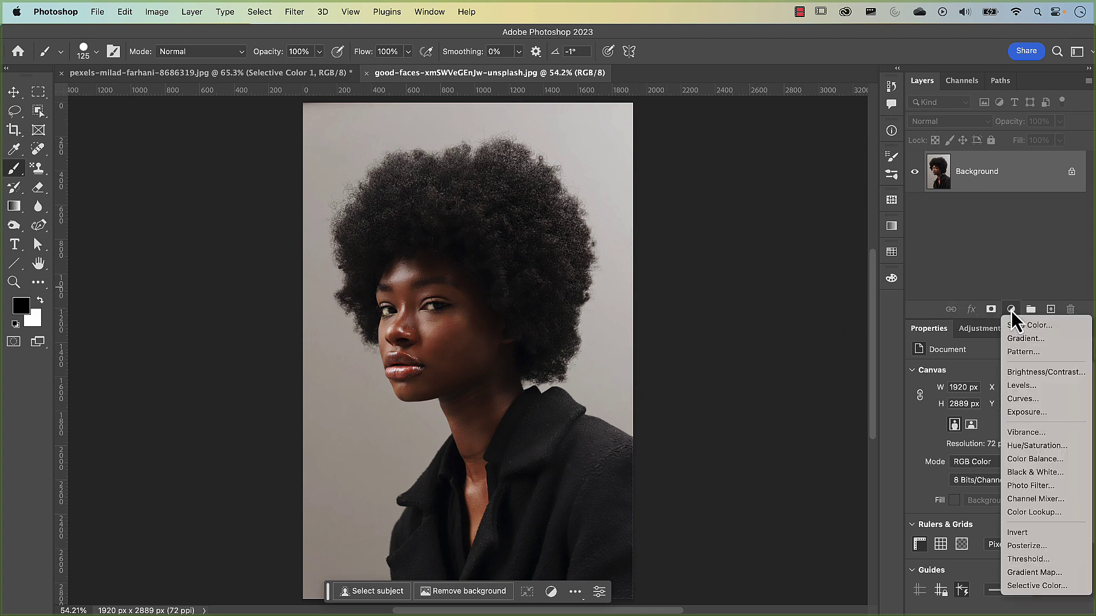
pyautogui.click(1022, 588)
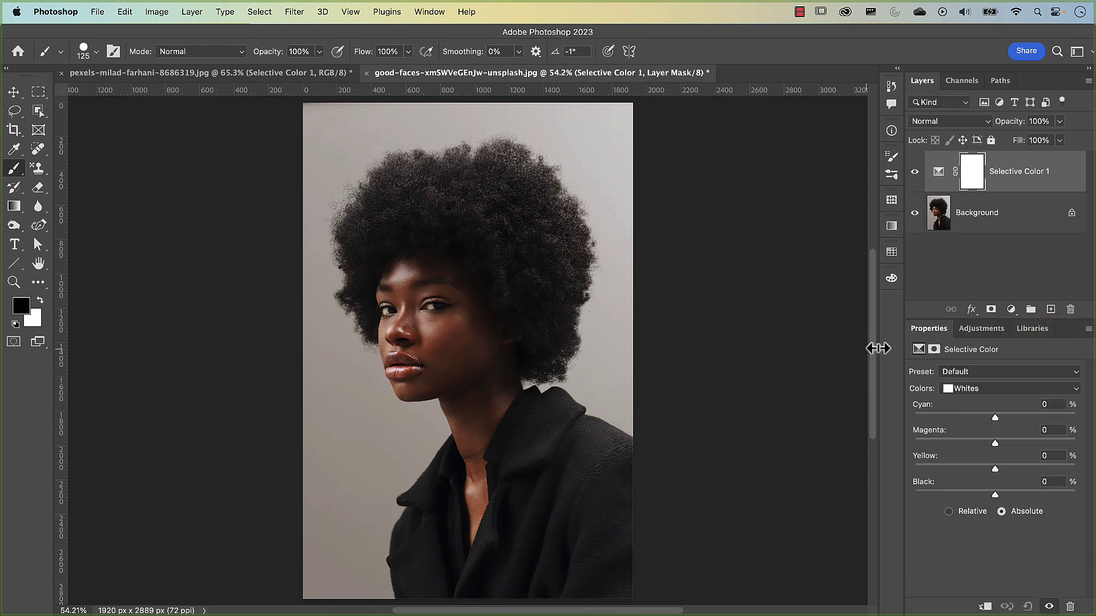
pyautogui.doubleClick(1067, 182)
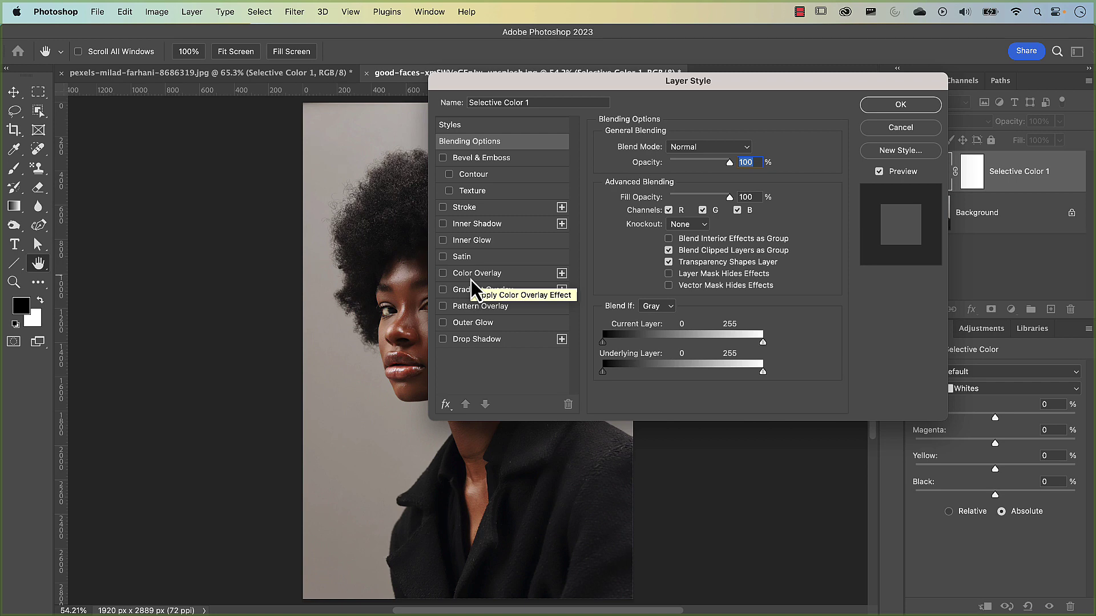
# Enable a blue Color Overlay effect on Selective Color 1 in Layer Style
pyautogui.click(494, 273)
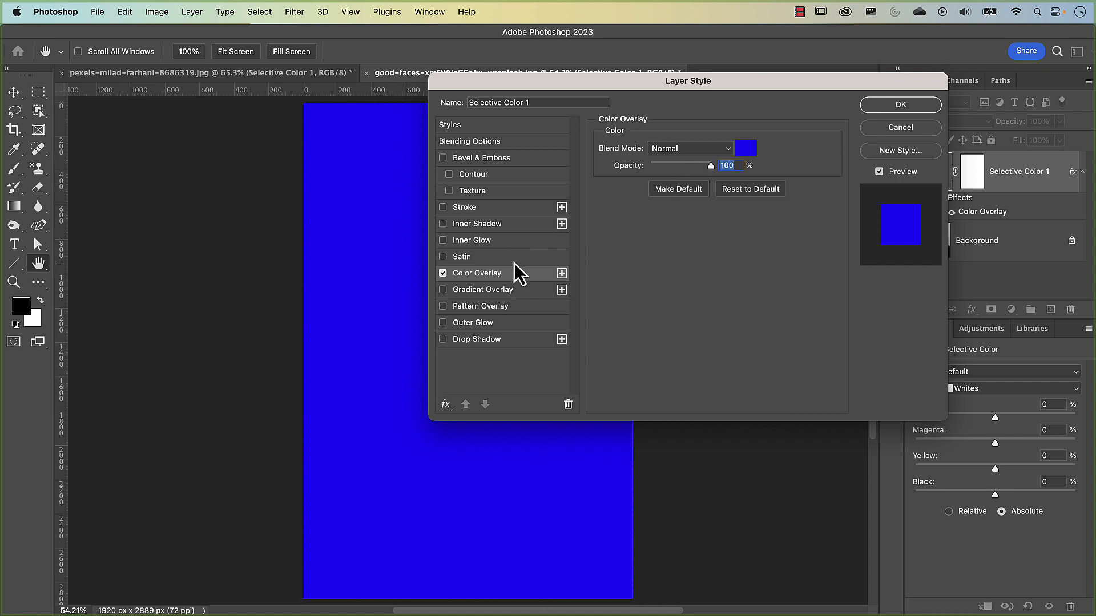
pyautogui.click(444, 273)
pyautogui.moveTo(525, 88); pyautogui.dragTo(696, 112)
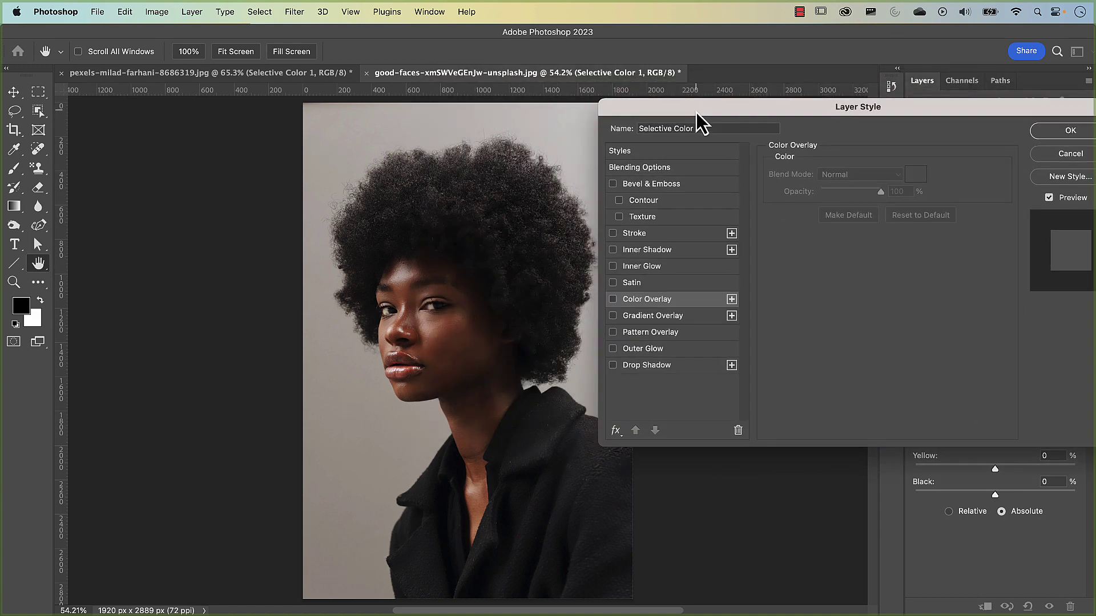
pyautogui.moveTo(696, 112); pyautogui.dragTo(593, 79)
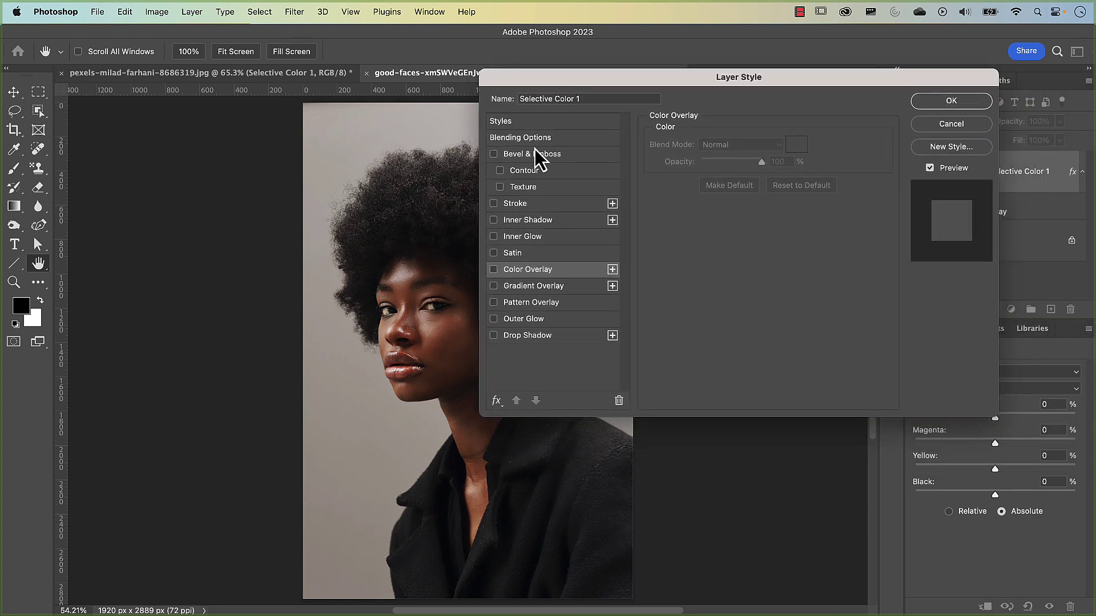
pyautogui.click(528, 271)
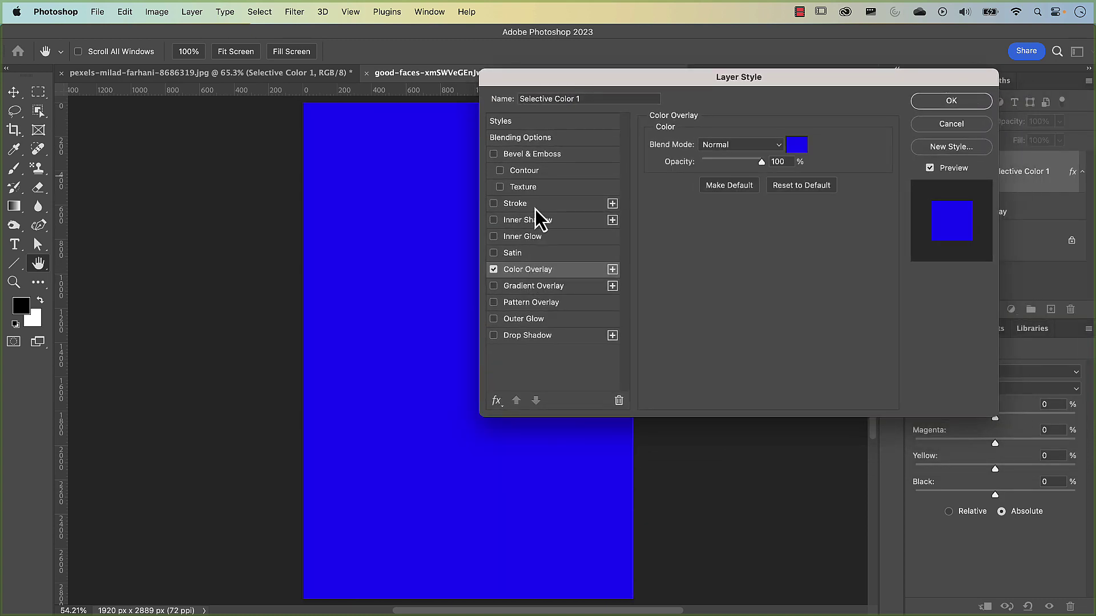
pyautogui.click(534, 142)
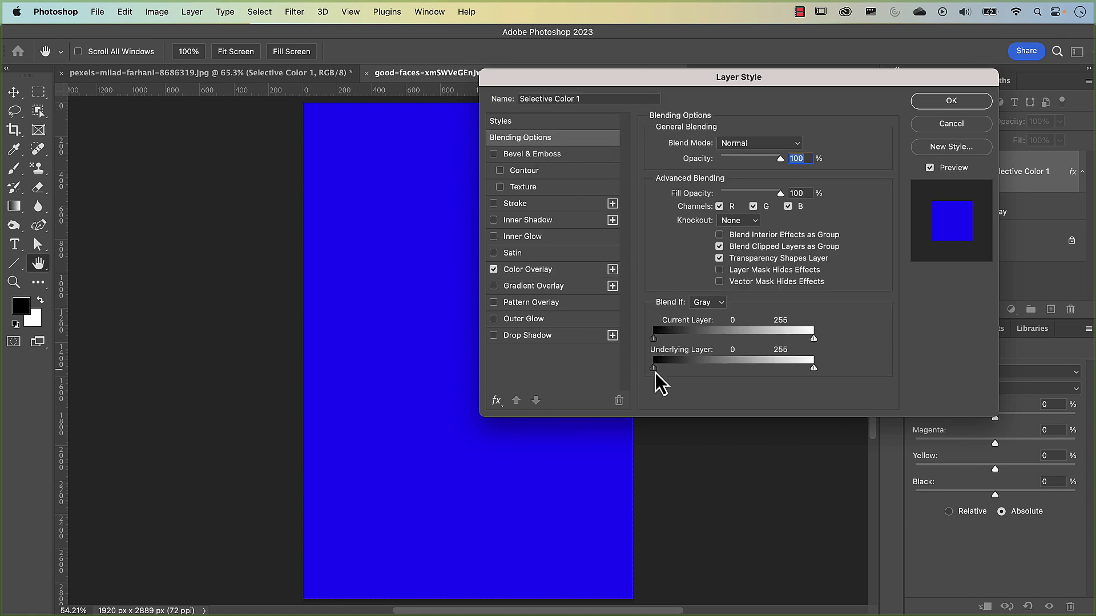
# Split the Underlying Layer Blend If dark slider to 98/145 so blue shows only on brighter areas, and confirm
pyautogui.moveTo(655, 372); pyautogui.dragTo(722, 375)
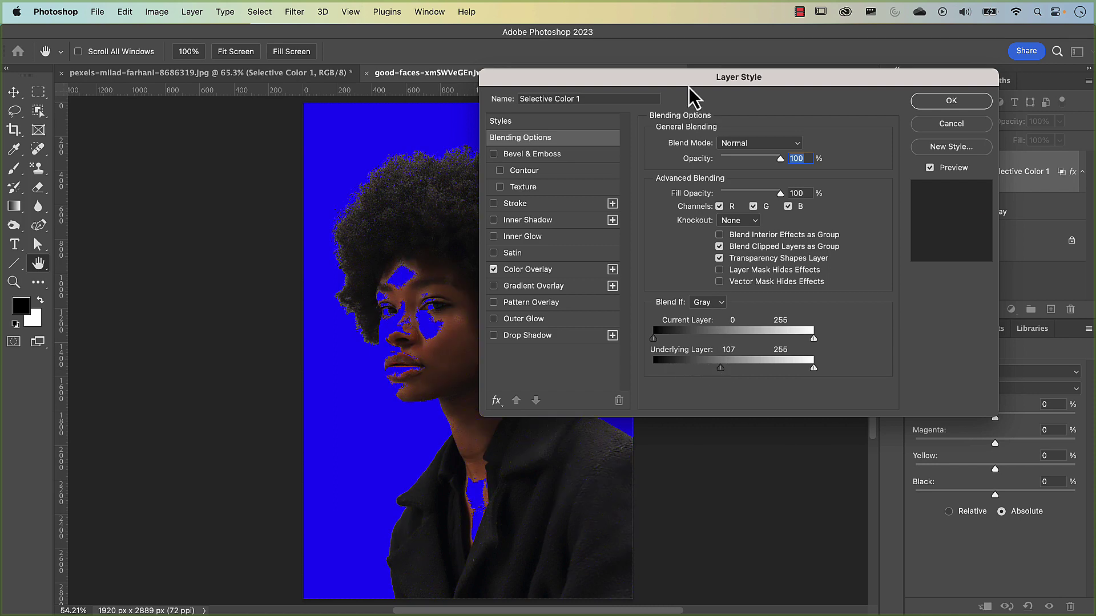
pyautogui.moveTo(689, 88); pyautogui.dragTo(745, 61)
pyautogui.click(780, 342)
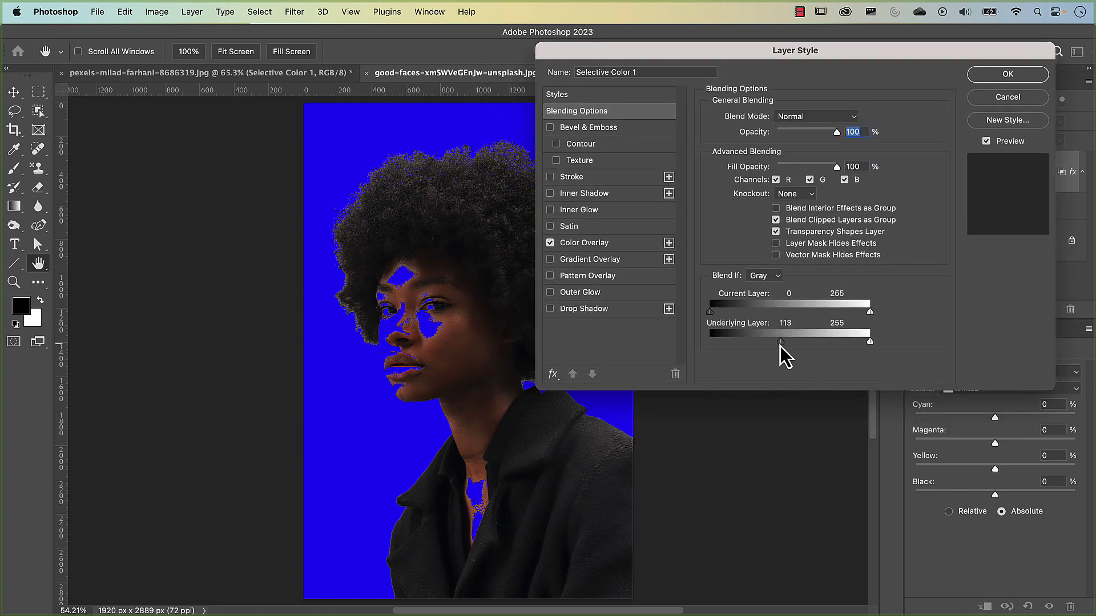
pyautogui.moveTo(780, 342); pyautogui.dragTo(776, 343)
pyautogui.press('alt')
pyautogui.moveTo(779, 346)
pyautogui.mouseDown()
pyautogui.moveTo(800, 346)
pyautogui.moveTo(769, 343)
pyautogui.mouseUp()
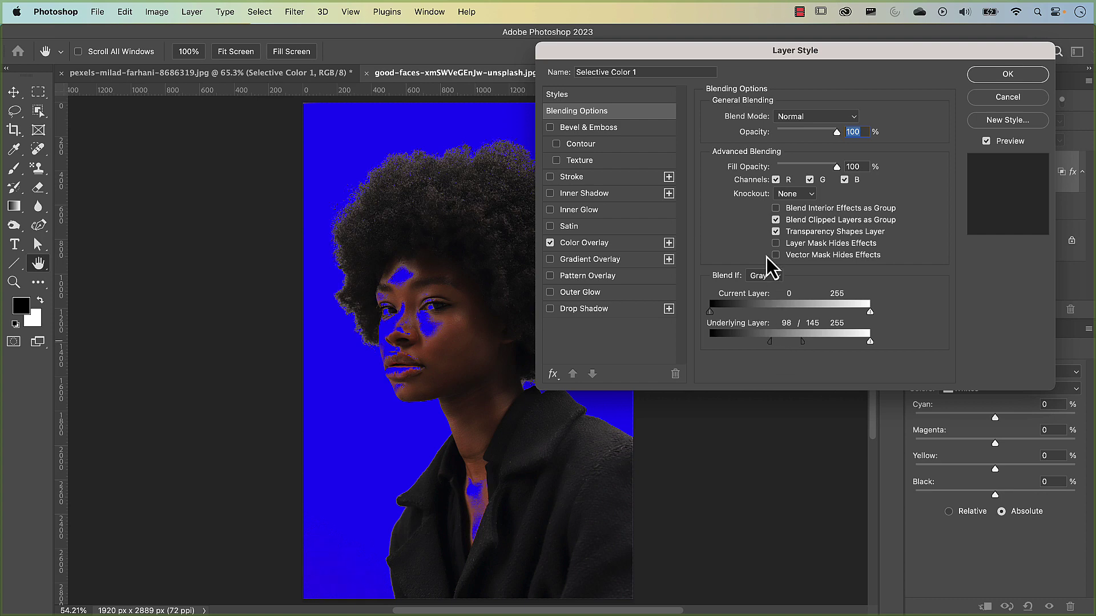
pyautogui.moveTo(752, 56); pyautogui.dragTo(785, 44)
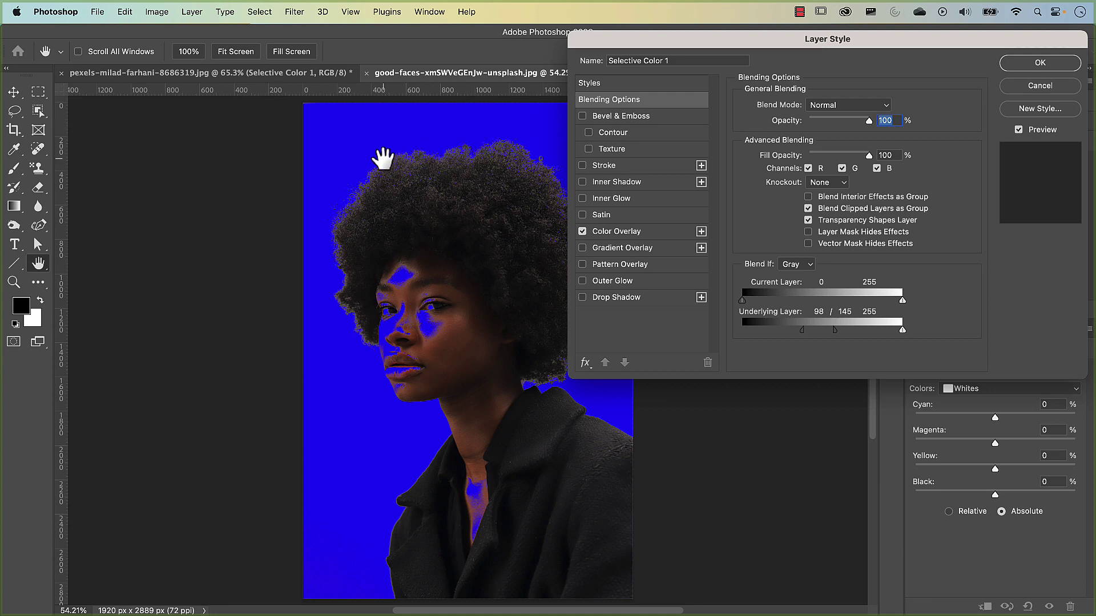
pyautogui.click(1040, 62)
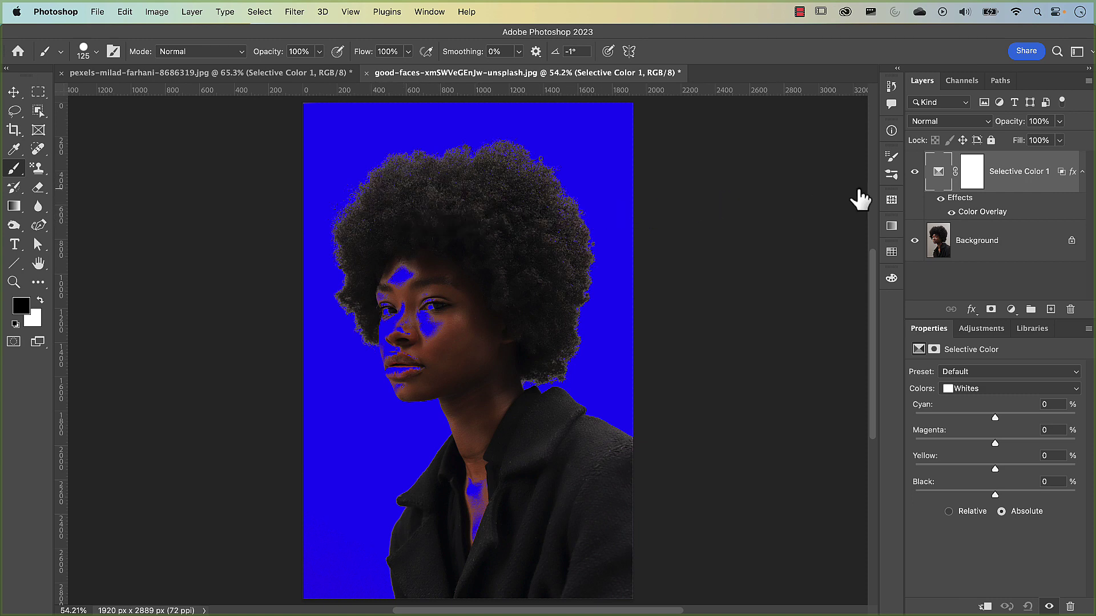
# With the Selective Color 1 mask targeted, lasso a freehand selection around the woman's face
pyautogui.click(971, 171)
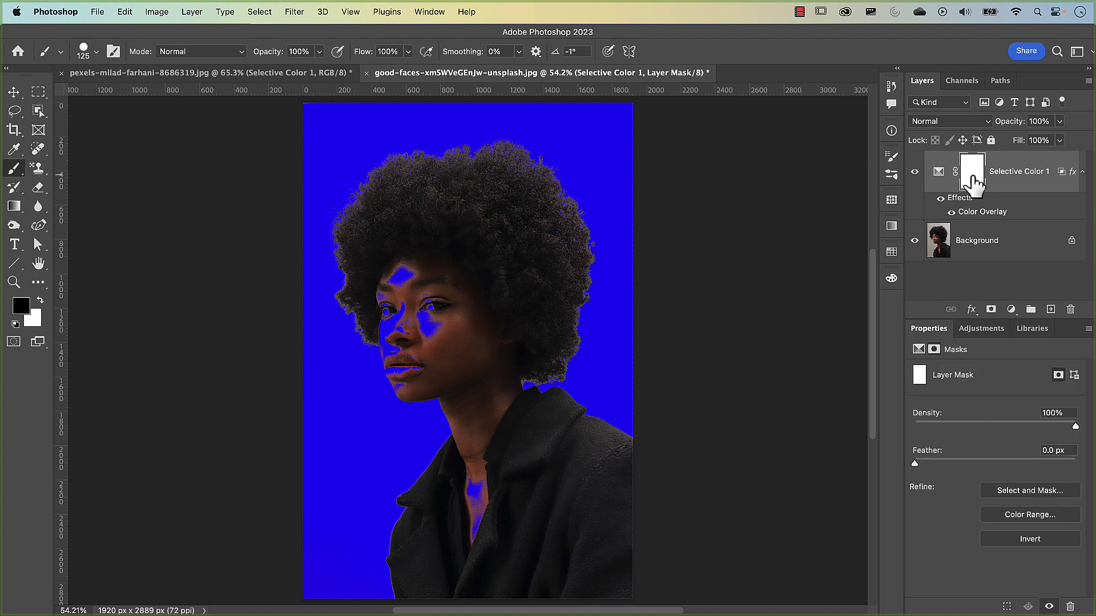
pyautogui.click(15, 113)
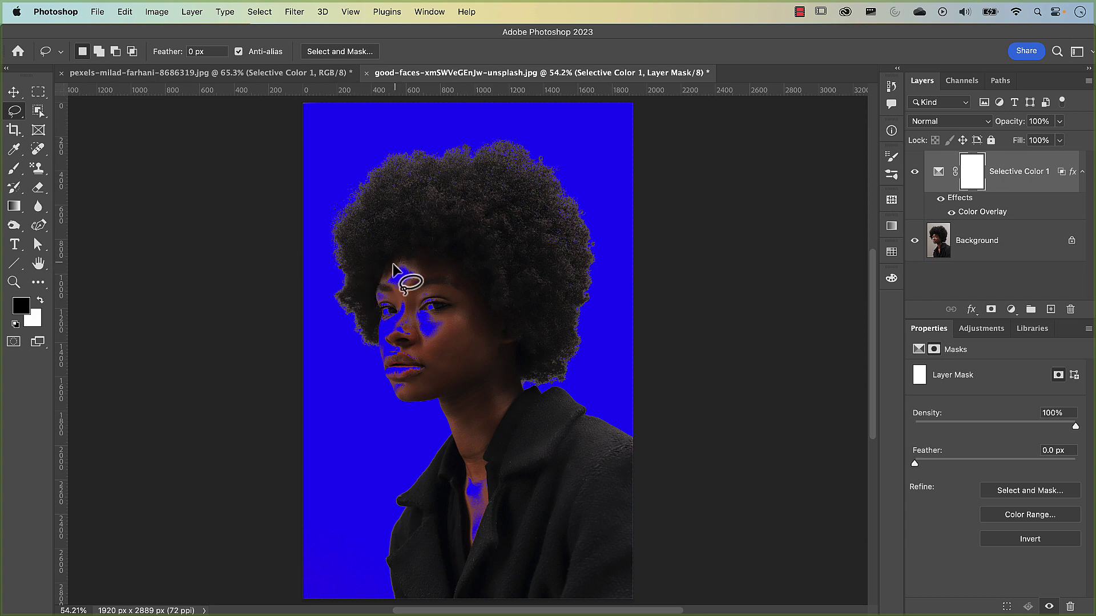
pyautogui.moveTo(393, 264)
pyautogui.mouseDown()
pyautogui.moveTo(376, 298)
pyautogui.moveTo(379, 344)
pyautogui.moveTo(391, 390)
pyautogui.moveTo(416, 396)
pyautogui.moveTo(457, 365)
pyautogui.moveTo(473, 309)
pyautogui.moveTo(461, 286)
pyautogui.moveTo(393, 265)
pyautogui.mouseUp()
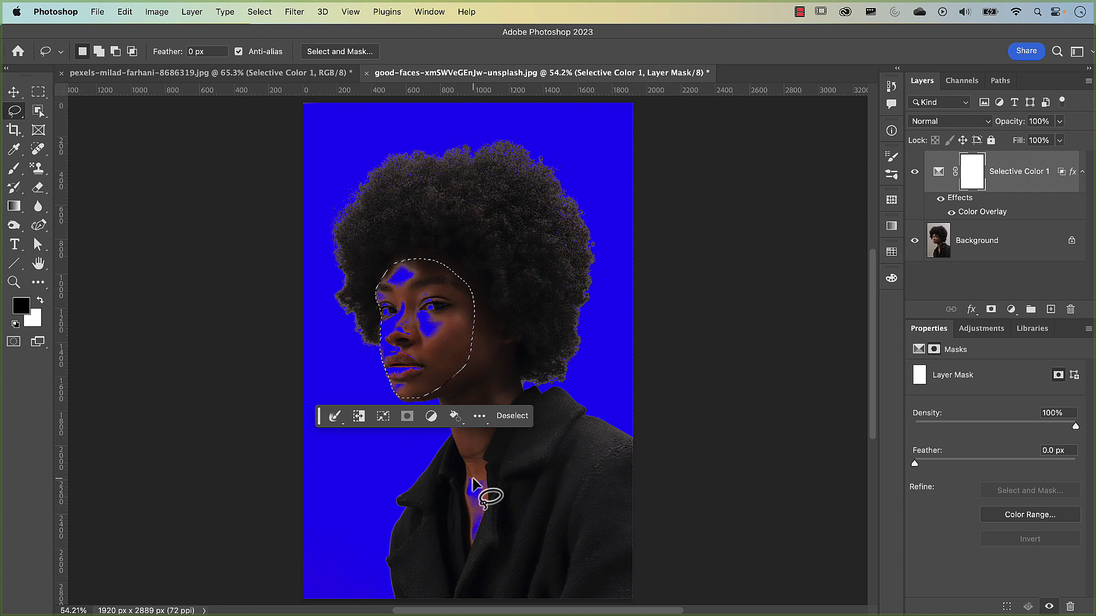
pyautogui.press('shift')
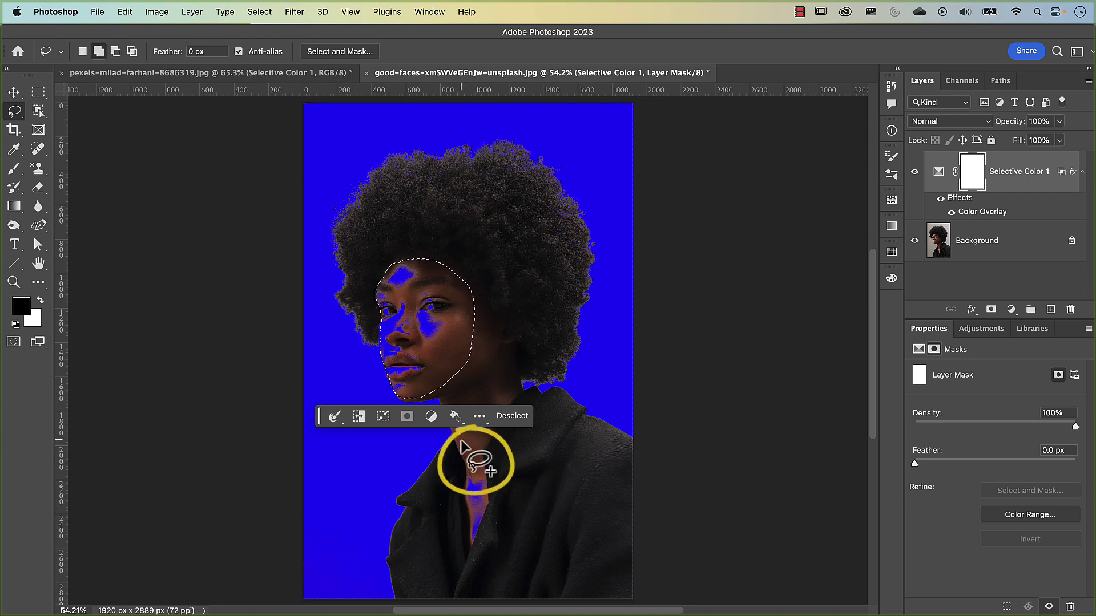
# Add the bright neck and chest patch to the selection and trim its edge beside the cheek
pyautogui.moveTo(472, 467)
pyautogui.mouseDown()
pyautogui.moveTo(460, 480)
pyautogui.moveTo(470, 550)
pyautogui.moveTo(469, 467)
pyautogui.mouseUp()
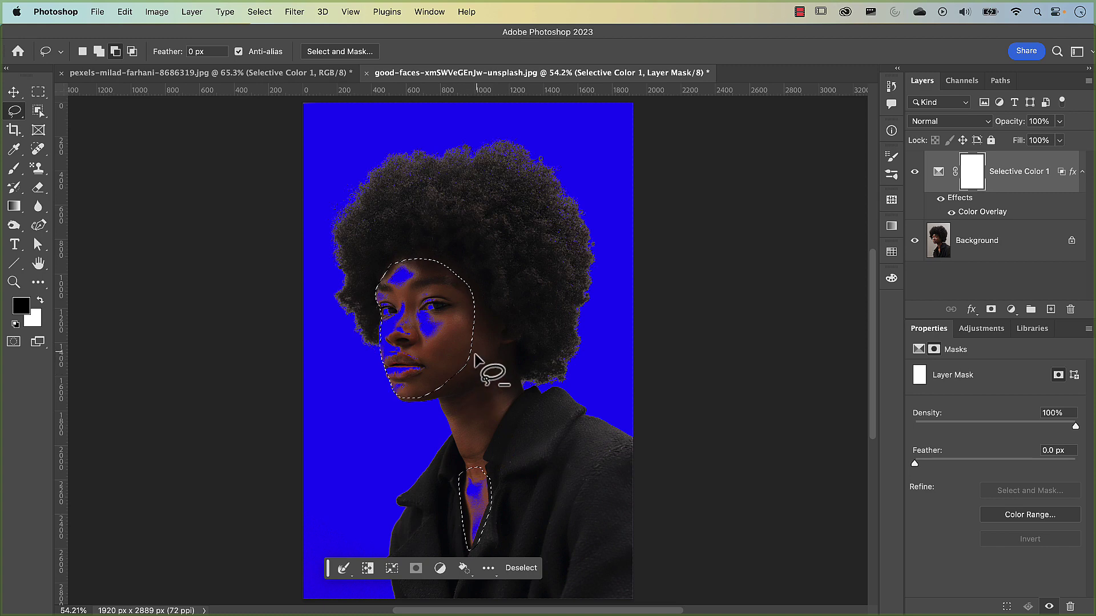
pyautogui.moveTo(475, 353)
pyautogui.mouseDown()
pyautogui.moveTo(420, 398)
pyautogui.moveTo(477, 357)
pyautogui.mouseUp()
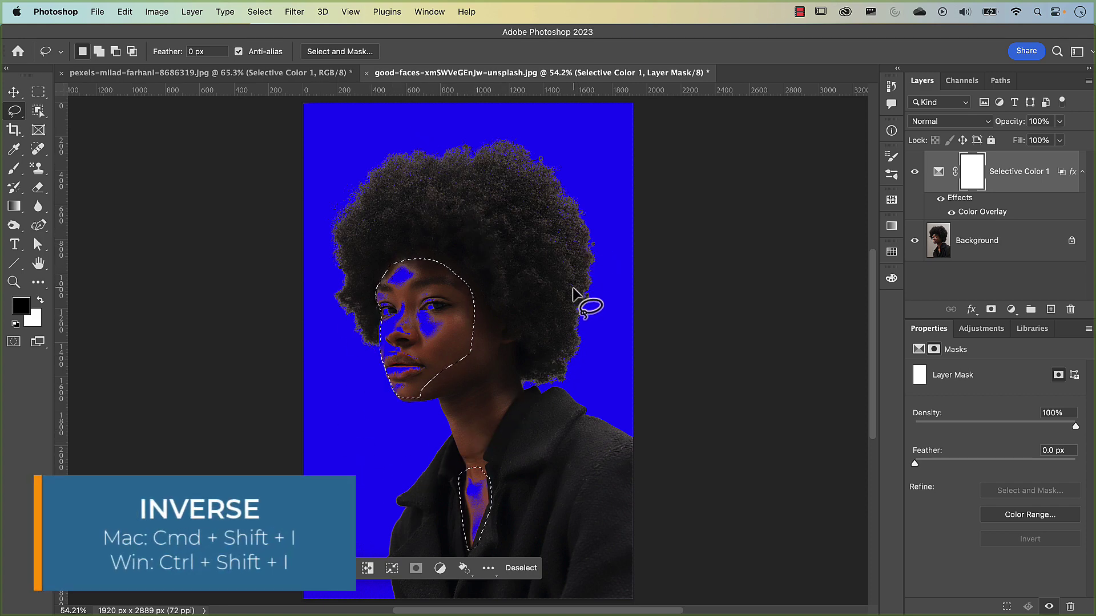
# Invert the selection, fill the mask black outside the face and neck, then deselect
pyautogui.press('super+shift+i')
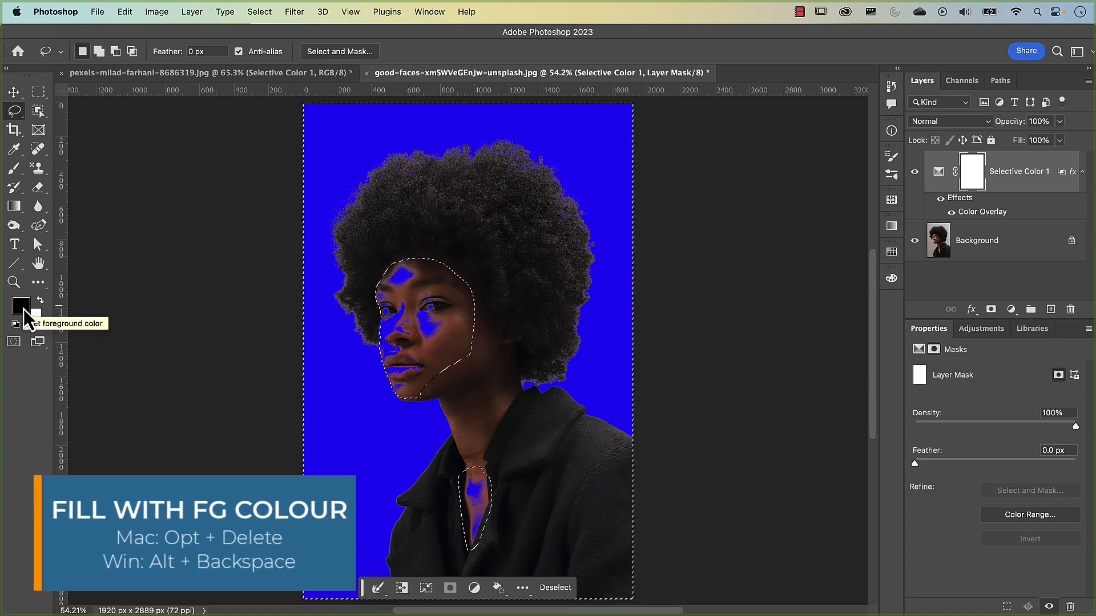
pyautogui.hotkey('alt', 'BackSpace')
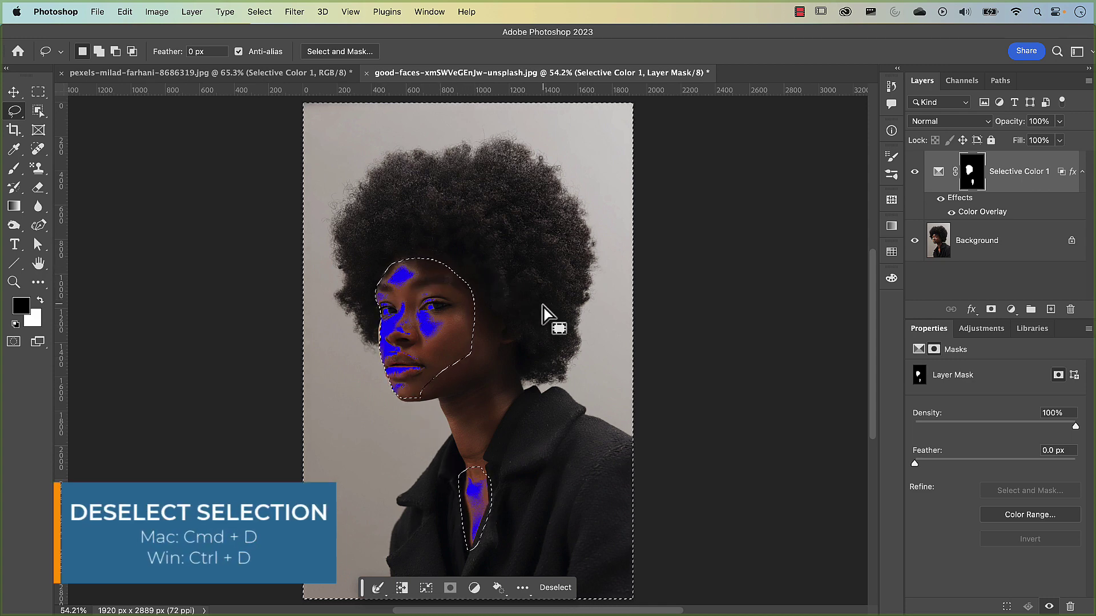
pyautogui.press('super+d')
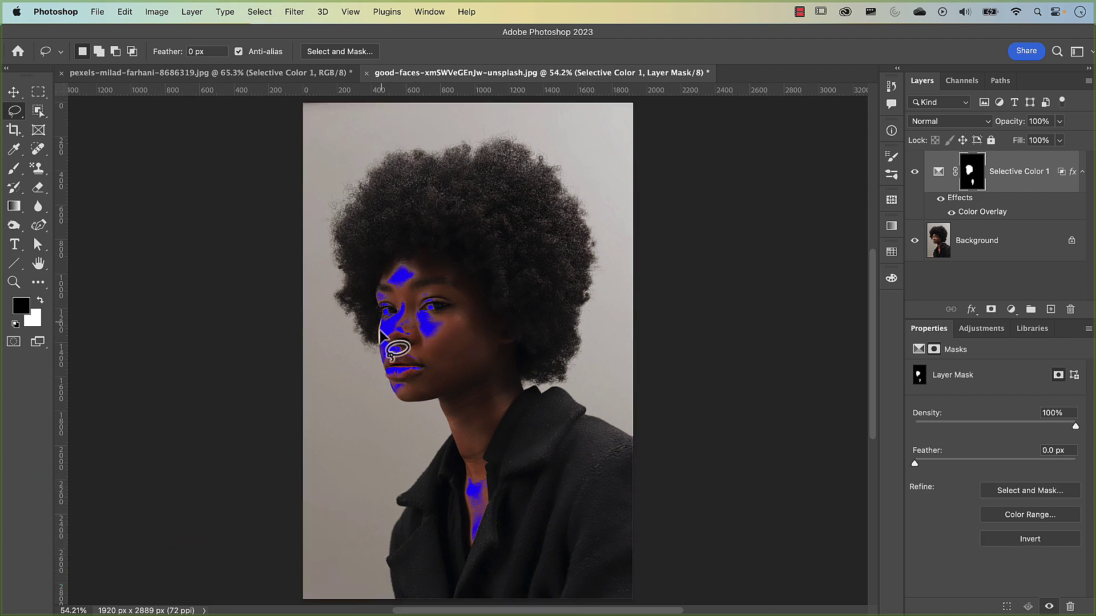
# Lasso the bright cheek strip beside the nose and fill it white in the Selective Color 1 mask
pyautogui.scroll(5, 380, 339)
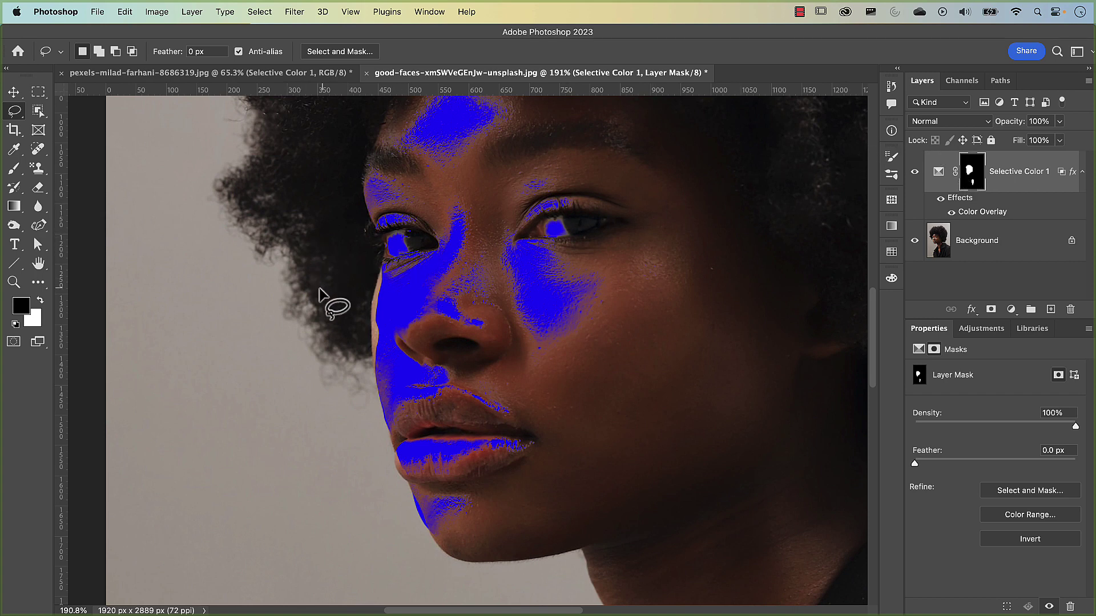
pyautogui.moveTo(382, 268)
pyautogui.mouseDown()
pyautogui.moveTo(370, 314)
pyautogui.moveTo(379, 369)
pyautogui.moveTo(399, 264)
pyautogui.mouseUp()
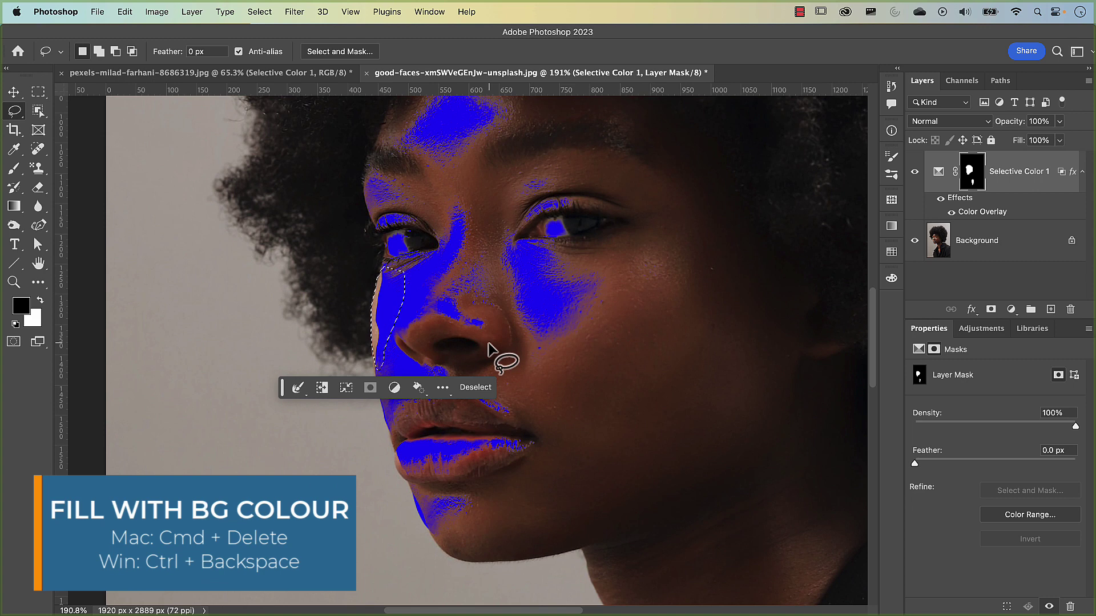
pyautogui.press('super+BackSpace')
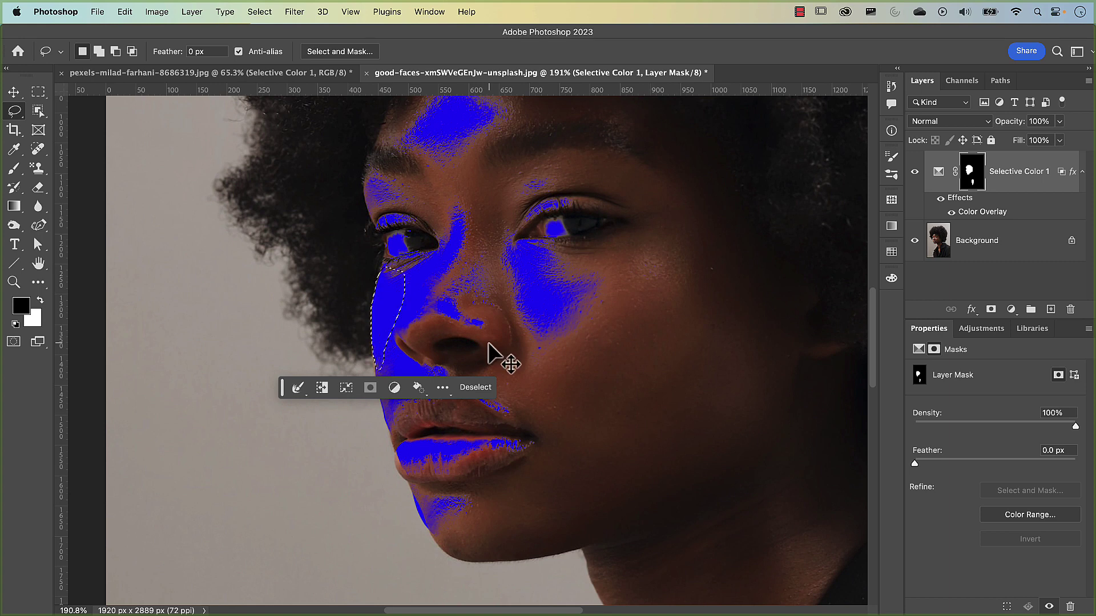
pyautogui.press('super+d')
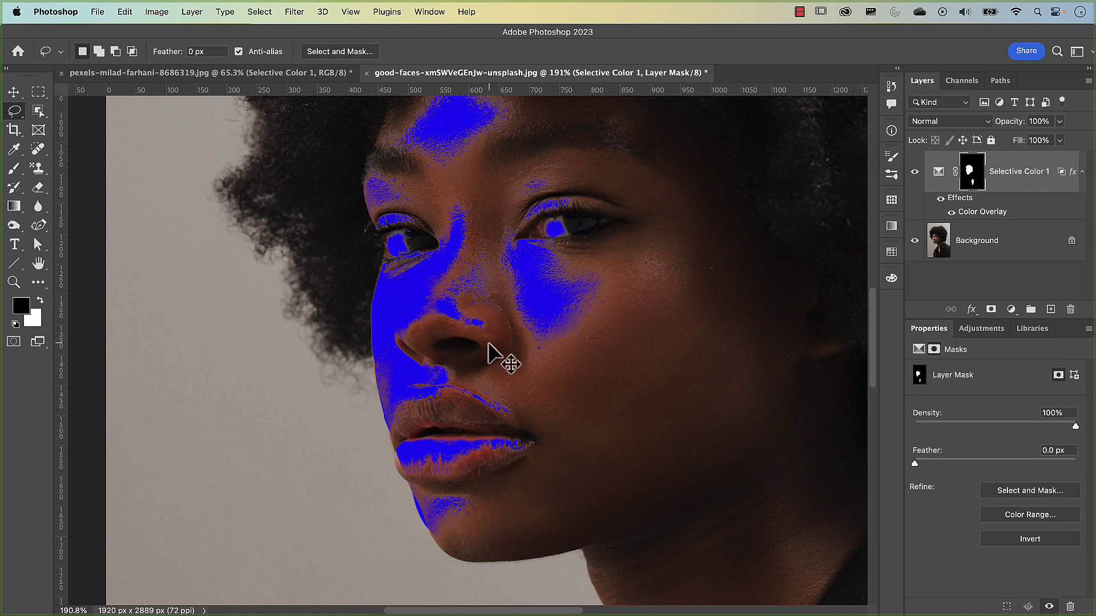
pyautogui.press('super+0')
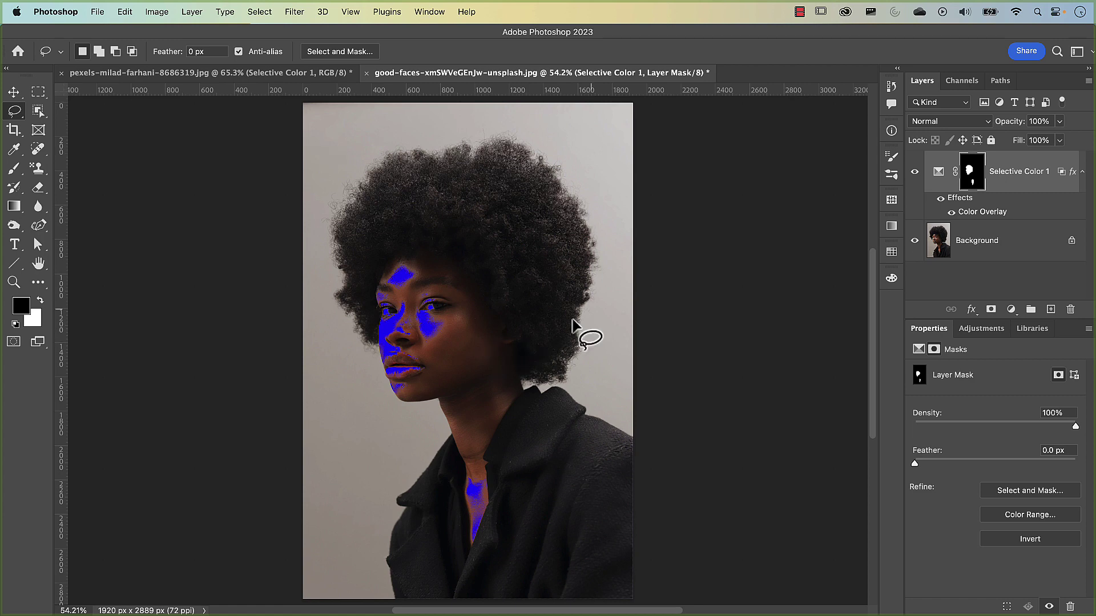
# Switch off the Effects visibility under Selective Color 1 to remove the blue Color Overlay
pyautogui.click(940, 199)
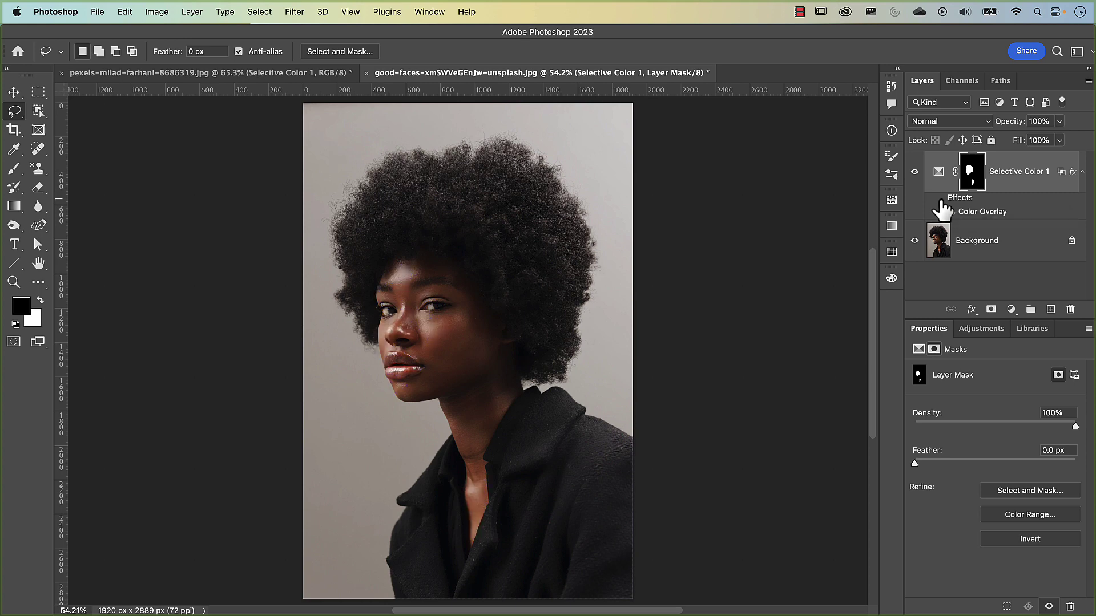
# Give Selective Color 1 Whites Black +40, Yellow +10, Magenta +6 and Cyan -20 in Absolute mode
pyautogui.click(938, 173)
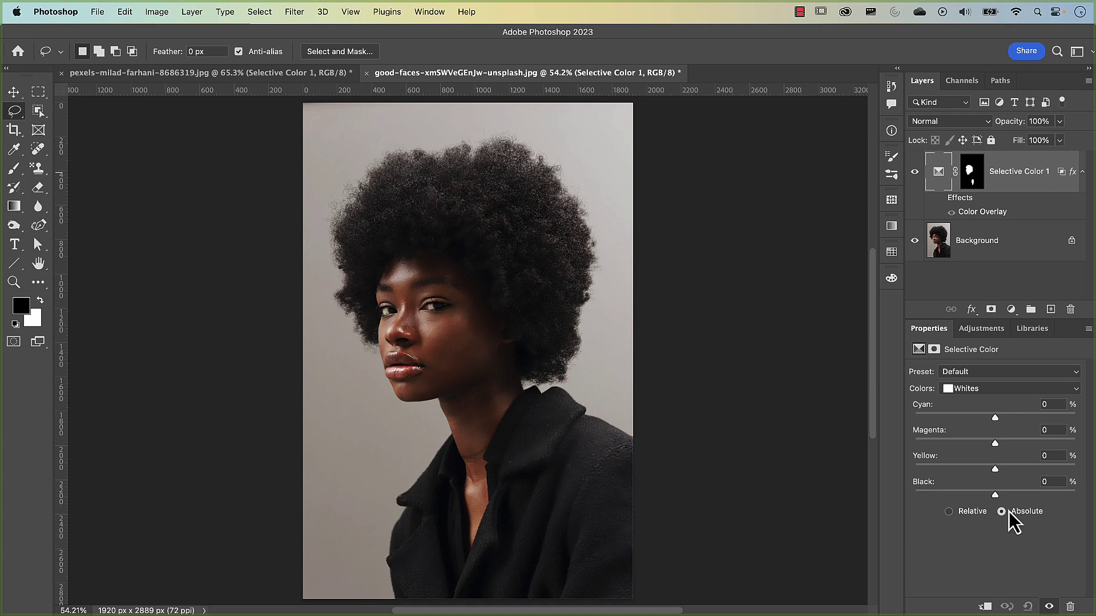
pyautogui.moveTo(997, 499); pyautogui.dragTo(1008, 497)
pyautogui.moveTo(995, 471); pyautogui.dragTo(1012, 474)
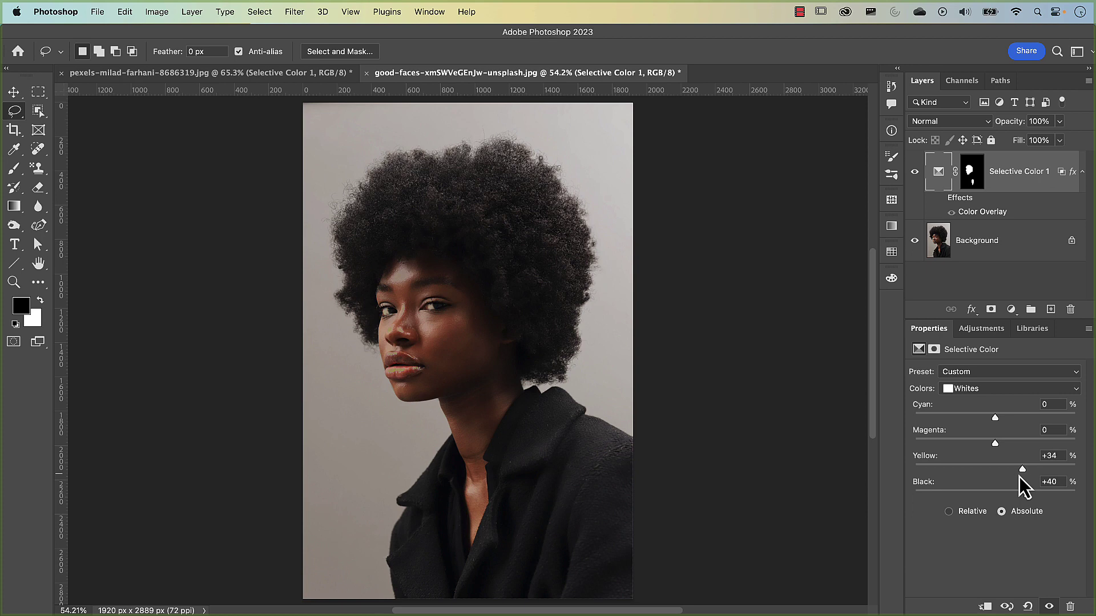
pyautogui.moveTo(1018, 477); pyautogui.dragTo(1009, 477)
pyautogui.moveTo(996, 444); pyautogui.dragTo(1052, 449)
pyautogui.scroll(-15, 1005, 452)
pyautogui.click(1006, 469)
pyautogui.click(994, 419)
pyautogui.moveTo(995, 420); pyautogui.dragTo(980, 422)
# Switch Colors to Neutrals and set Black +13, Magenta +1, Yellow +1 and Cyan -9
pyautogui.click(963, 391)
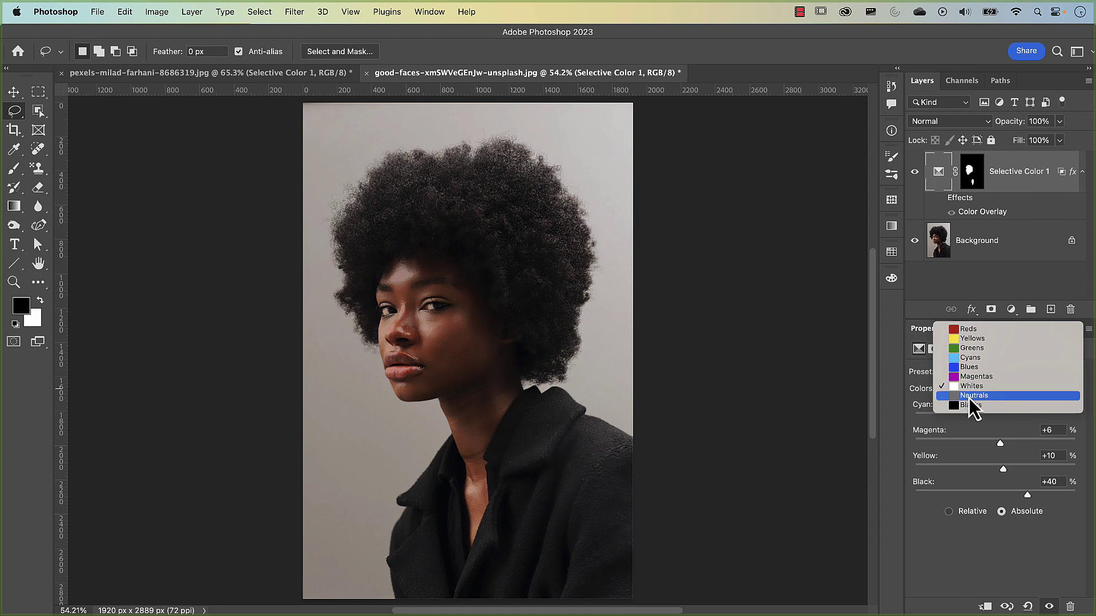
pyautogui.click(978, 397)
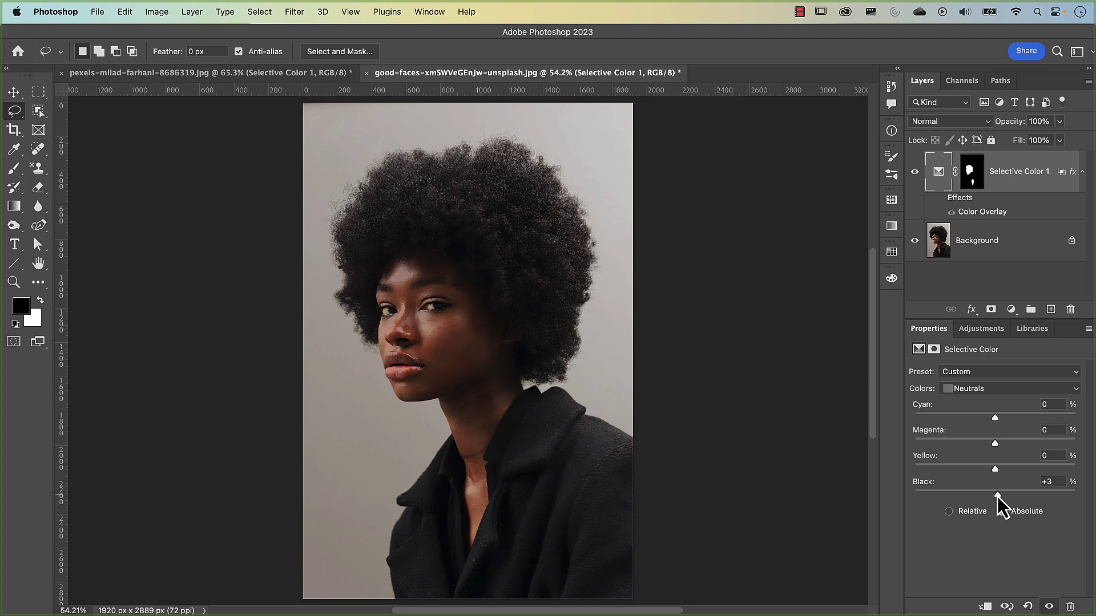
pyautogui.moveTo(998, 496); pyautogui.dragTo(998, 472)
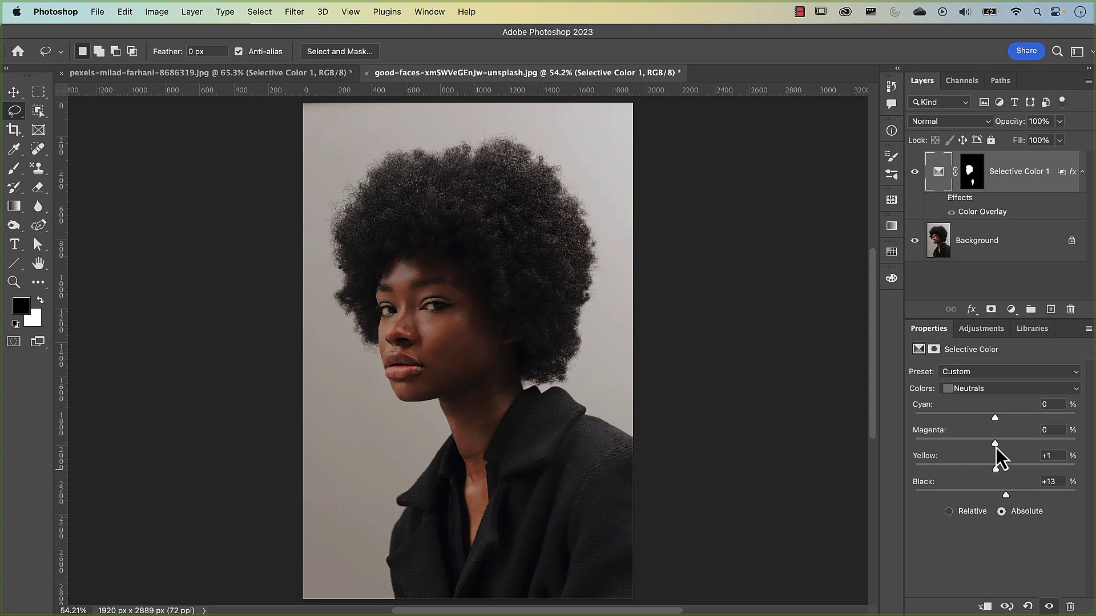
pyautogui.click(995, 447)
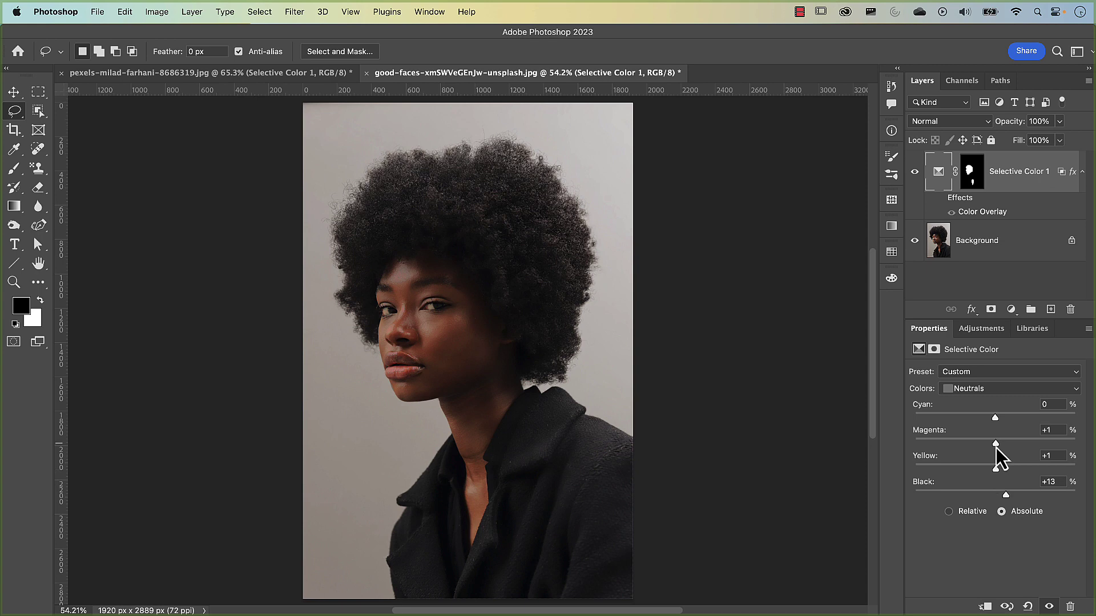
pyautogui.click(991, 417)
pyautogui.moveTo(990, 418); pyautogui.dragTo(990, 417)
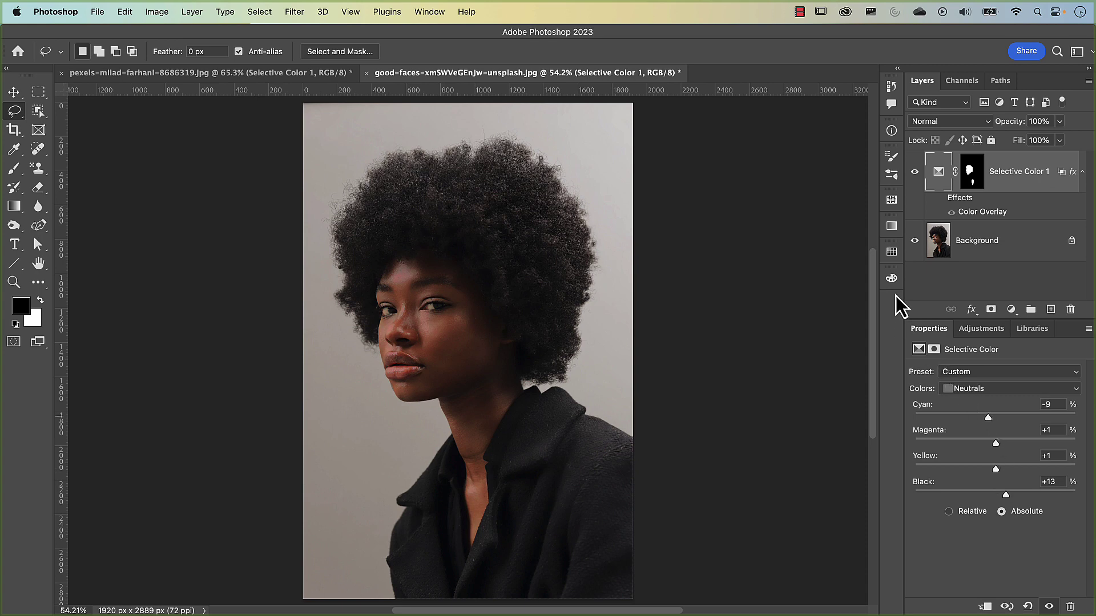
# Toggle the Selective Color layer's visibility to compare before and after
pyautogui.click(915, 171)
pyautogui.click(915, 172)
pyautogui.click(914, 171)
pyautogui.click(915, 171)
# Hide Selective Color 1 to see the original skin, then target its mask with the Brush tool
pyautogui.scroll(5, 429, 309)
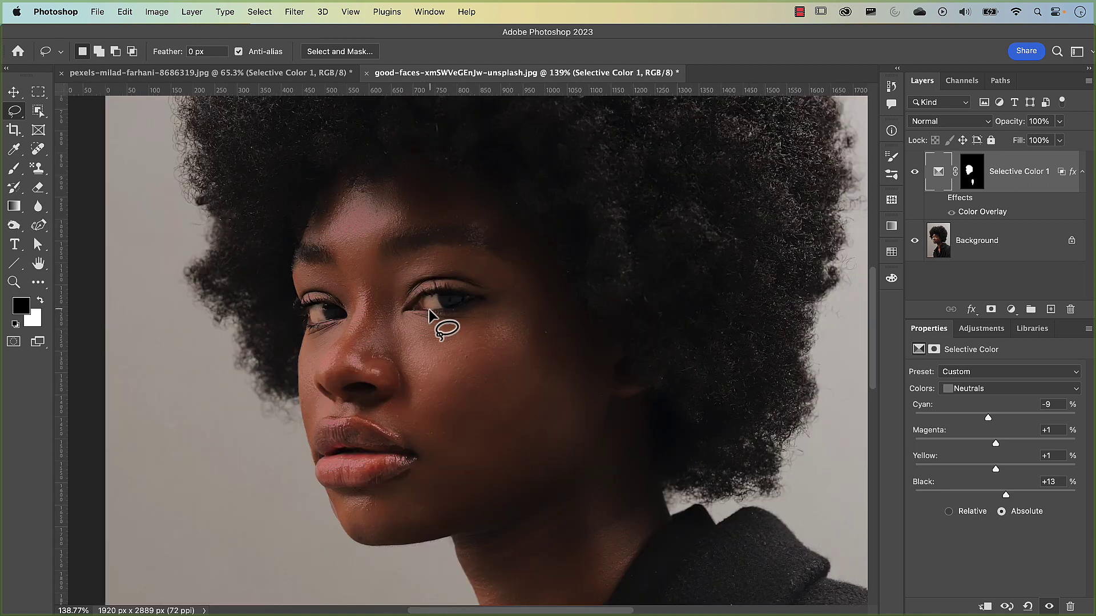
pyautogui.click(916, 173)
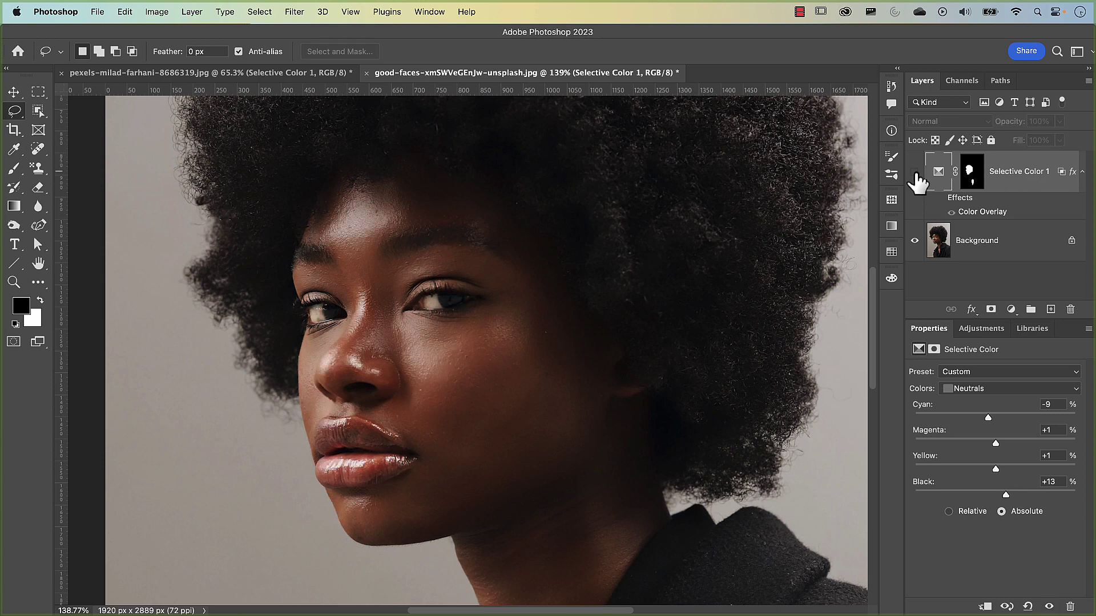
pyautogui.click(915, 173)
pyautogui.click(915, 173)
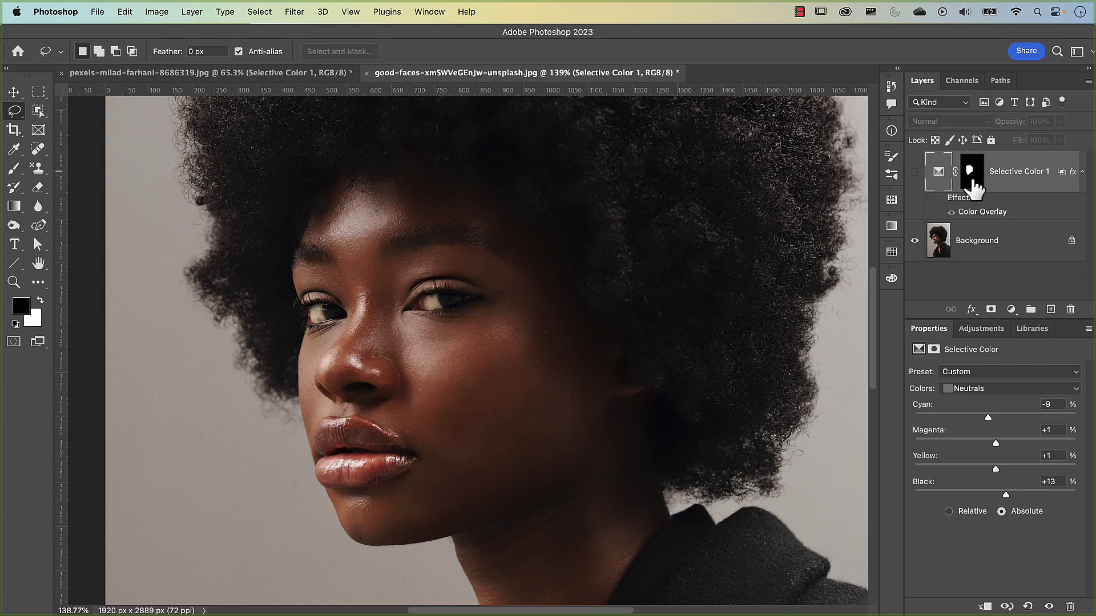
pyautogui.click(971, 180)
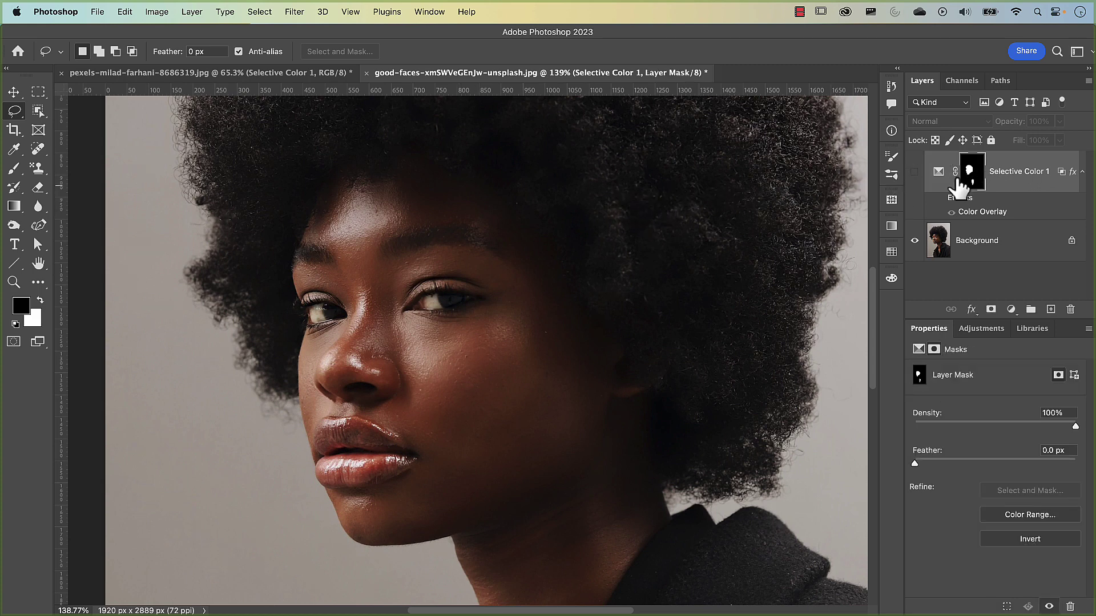
pyautogui.press('b')
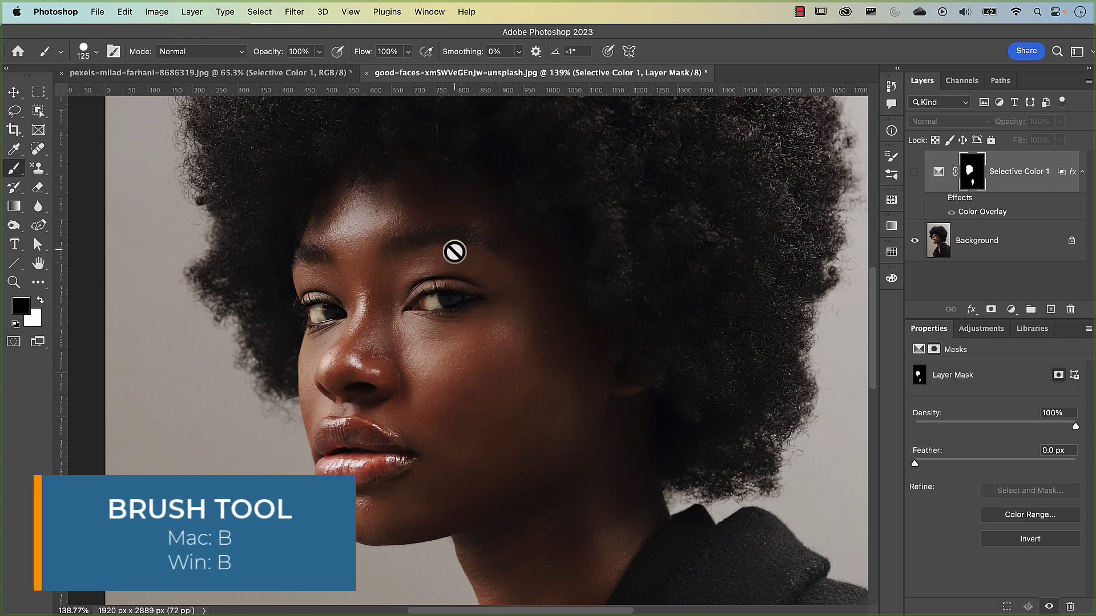
# Show Selective Color 1 again, shrink the brush, and paint black on the mask over the eye
pyautogui.click(914, 173)
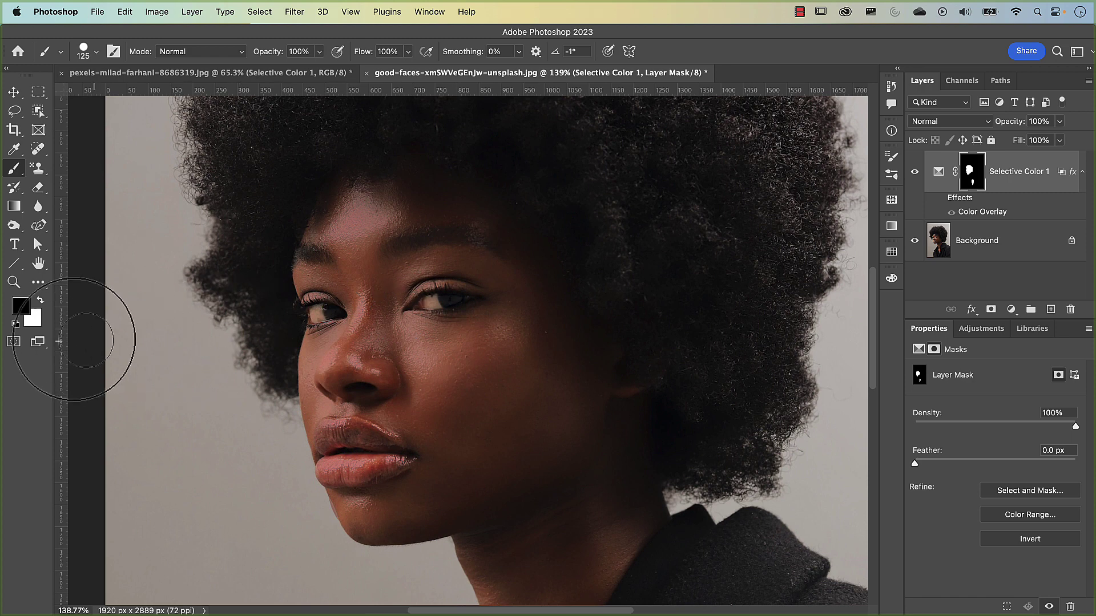
pyautogui.keyDown('ctrl'); pyautogui.keyDown('alt'); pyautogui.click(436, 306); pyautogui.keyUp('alt'); pyautogui.keyUp('ctrl')
pyautogui.moveTo(436, 306)
pyautogui.mouseDown()
pyautogui.moveTo(395, 313)
pyautogui.moveTo(455, 297)
pyautogui.mouseUp()
pyautogui.moveTo(325, 308); pyautogui.dragTo(319, 313)
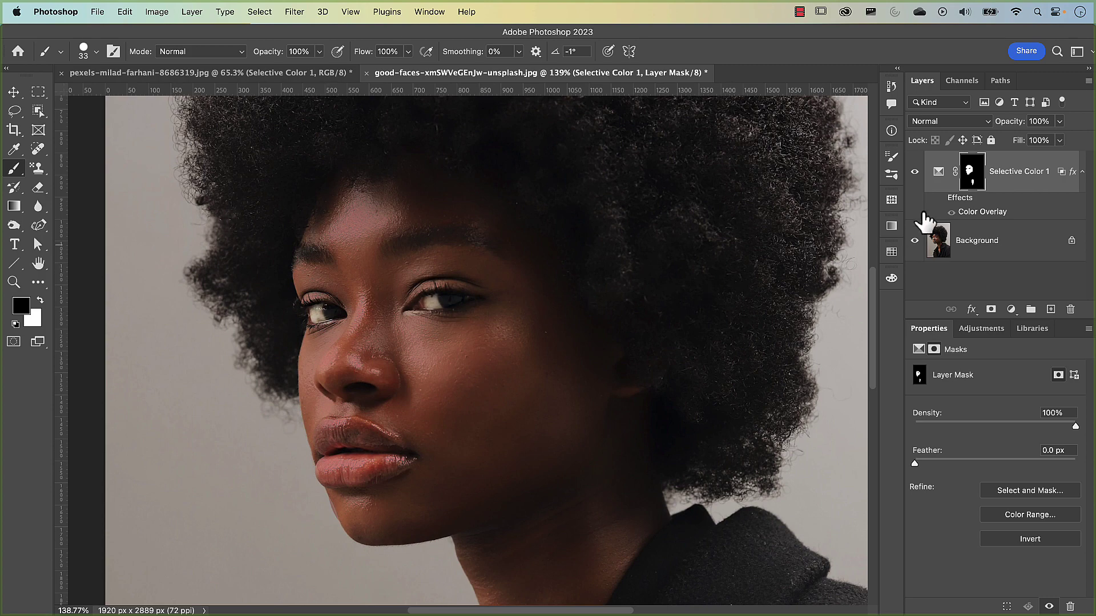
pyautogui.press('super+0')
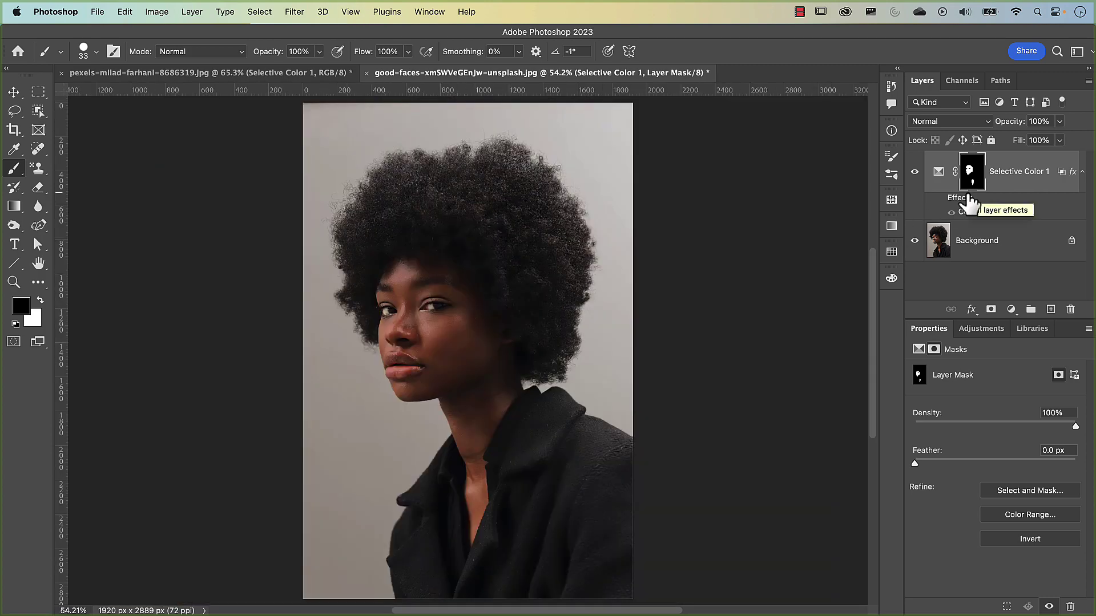
pyautogui.click(915, 173)
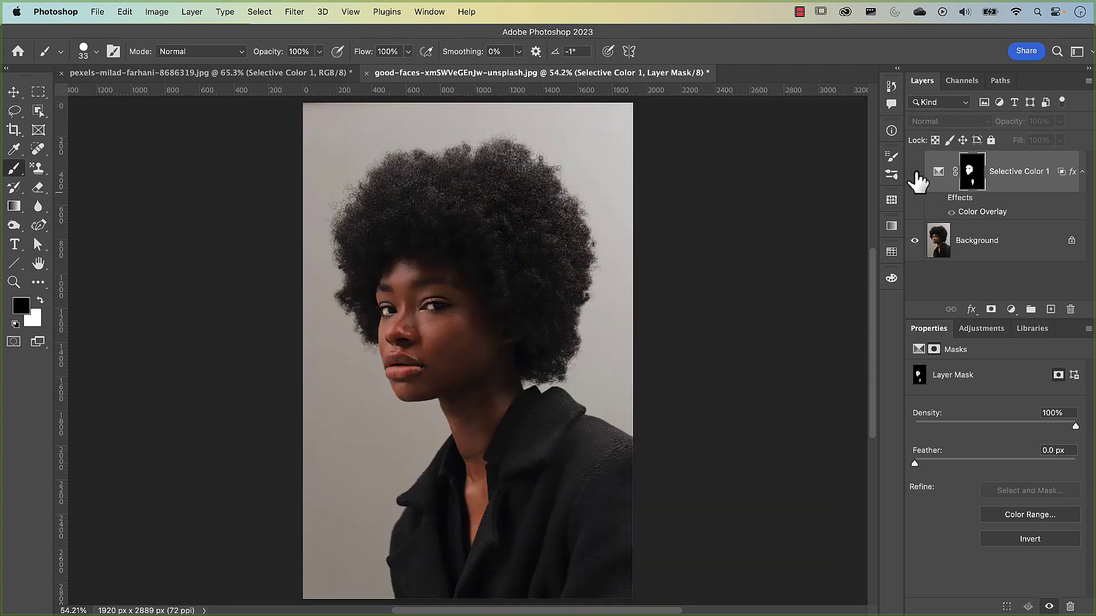
pyautogui.click(916, 174)
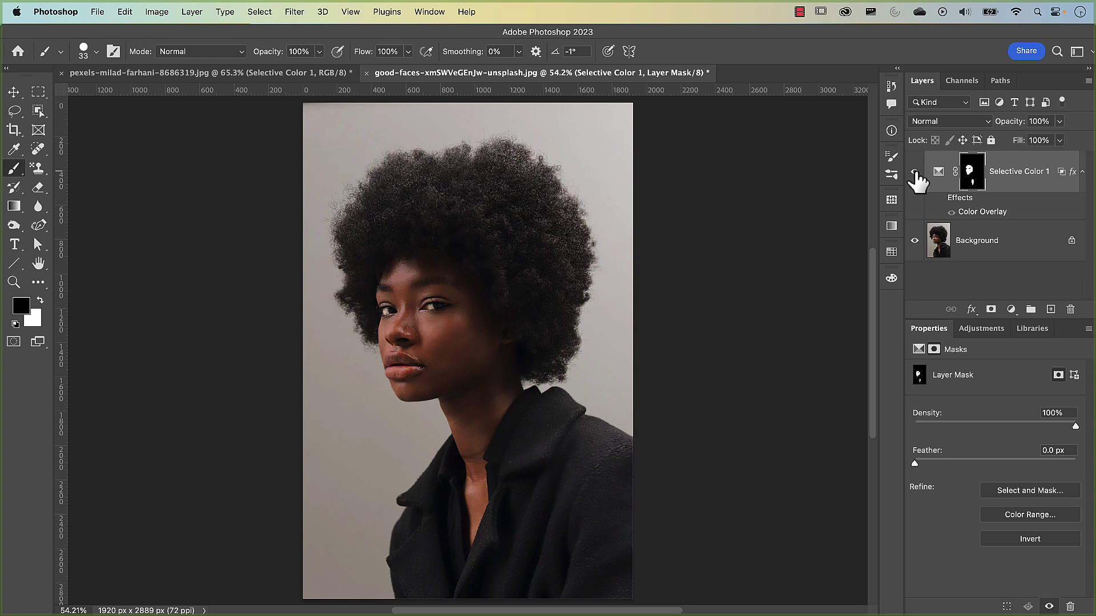
pyautogui.click(915, 173)
pyautogui.click(915, 173)
pyautogui.click(915, 173)
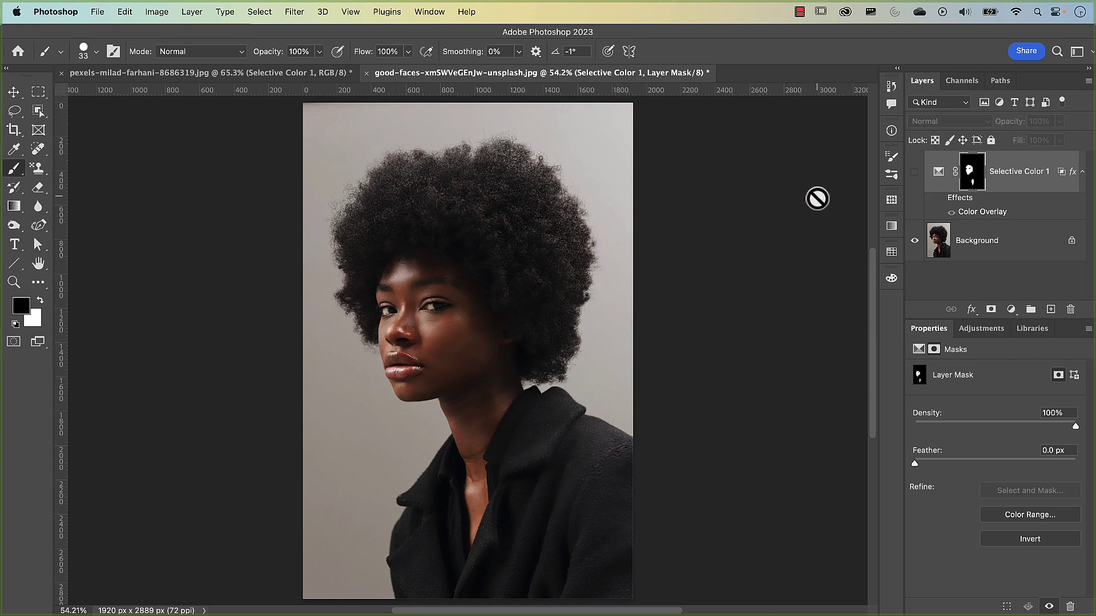
pyautogui.click(914, 172)
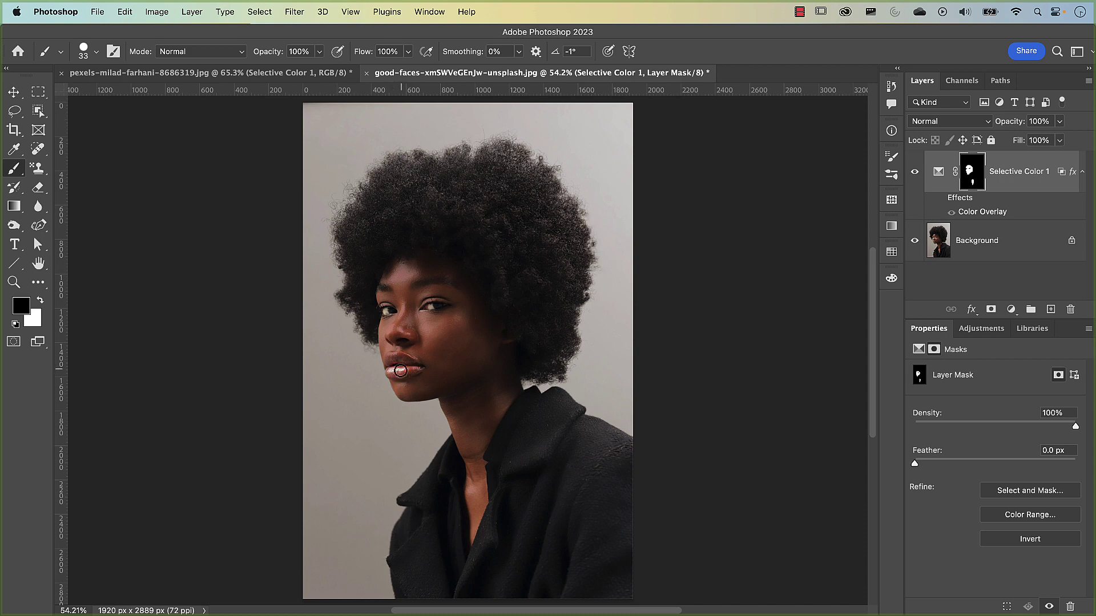
# Zoom in and paint black on the Selective Color 1 mask along the upper lip
pyautogui.scroll(5, 400, 368)
pyautogui.scroll(3, 411, 360)
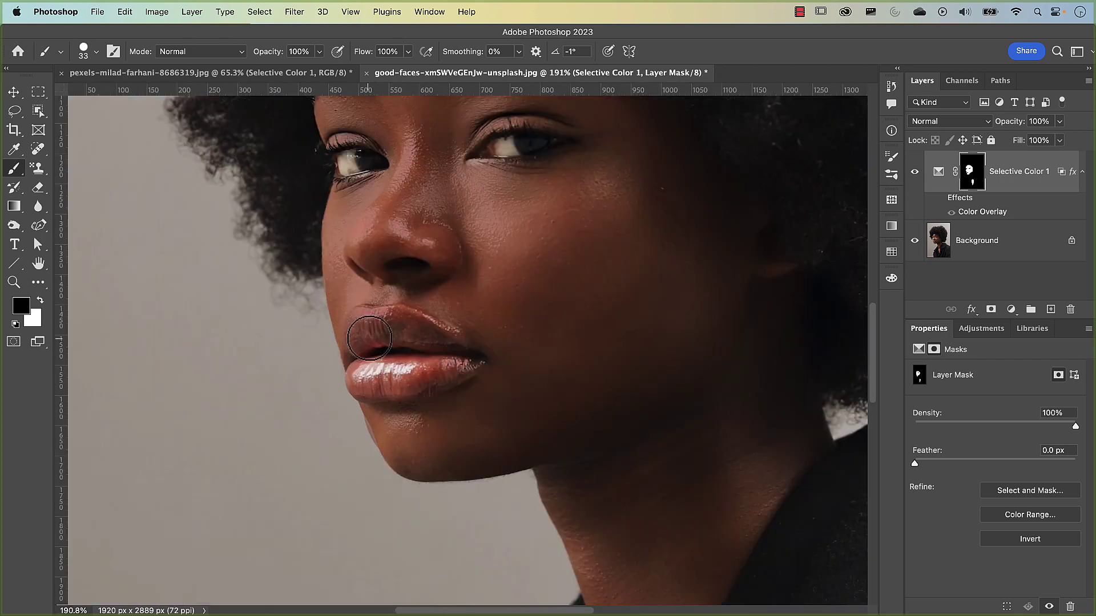
pyautogui.moveTo(400, 324)
pyautogui.mouseDown()
pyautogui.moveTo(362, 319)
pyautogui.moveTo(397, 324)
pyautogui.moveTo(400, 342)
pyautogui.moveTo(361, 376)
pyautogui.moveTo(437, 372)
pyautogui.mouseUp()
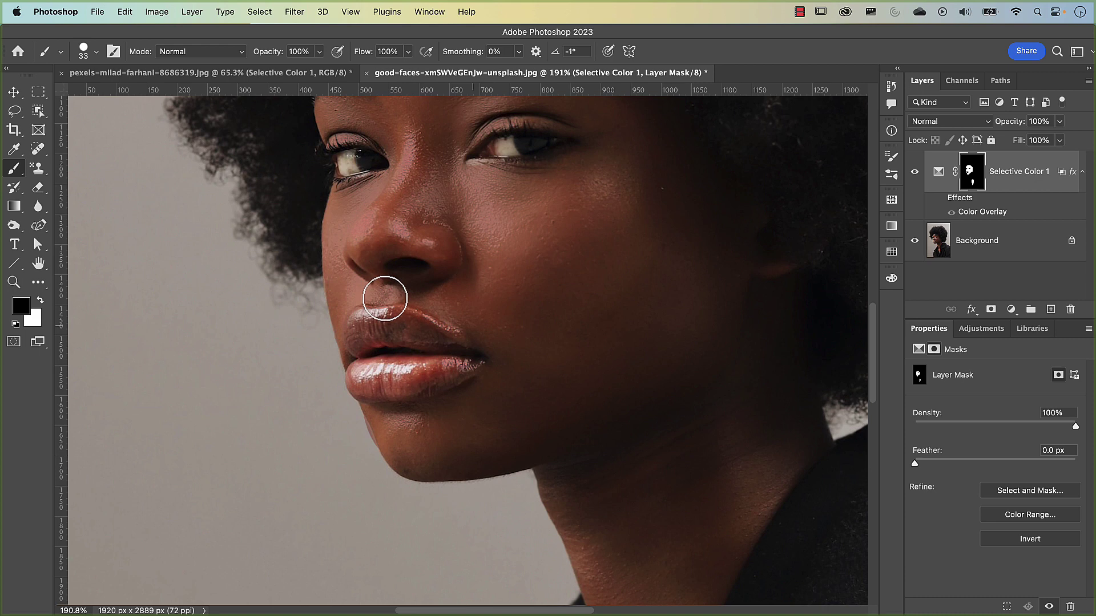
pyautogui.press('super+0')
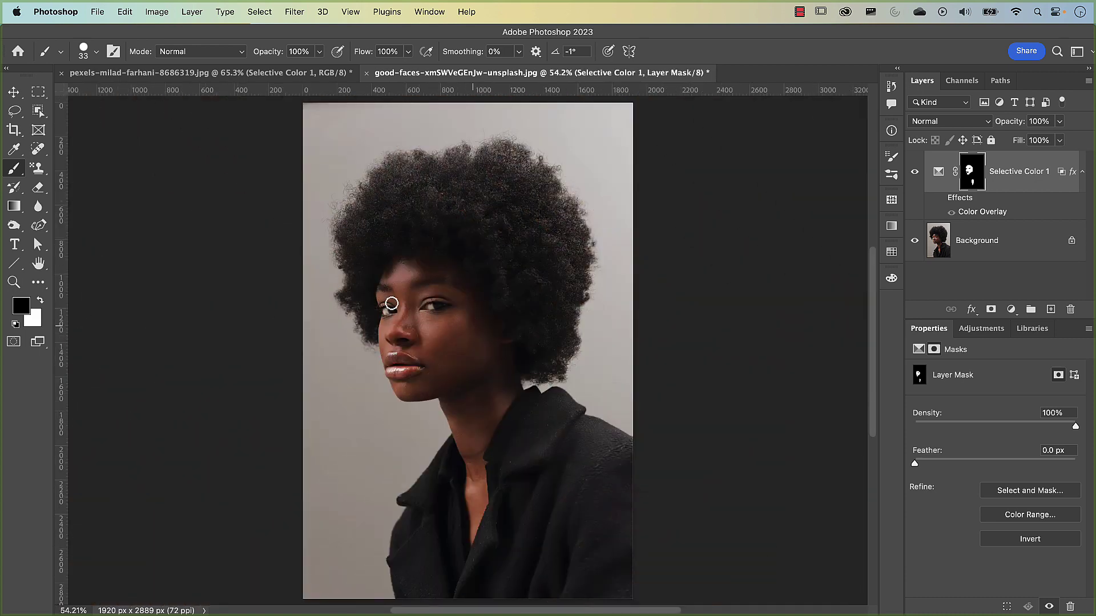